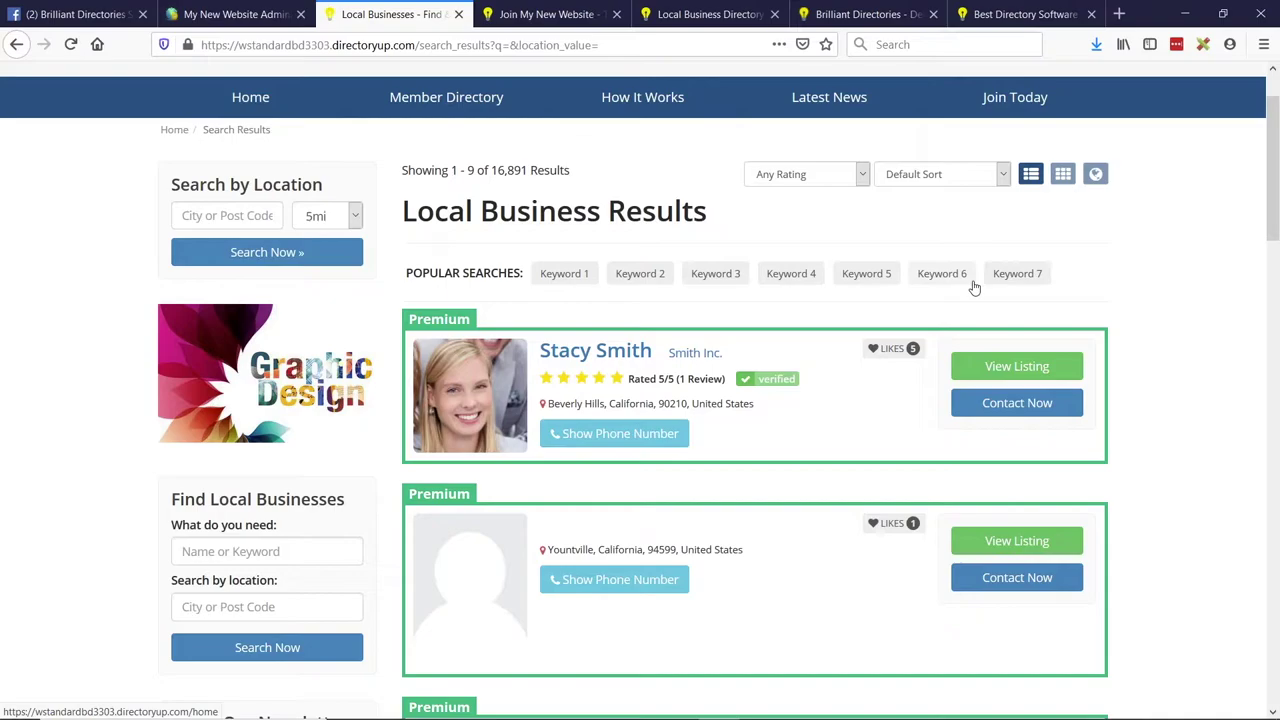
Open the Tag Cloud menu for editing from Toolbox > Menu Manager
click(230, 14)
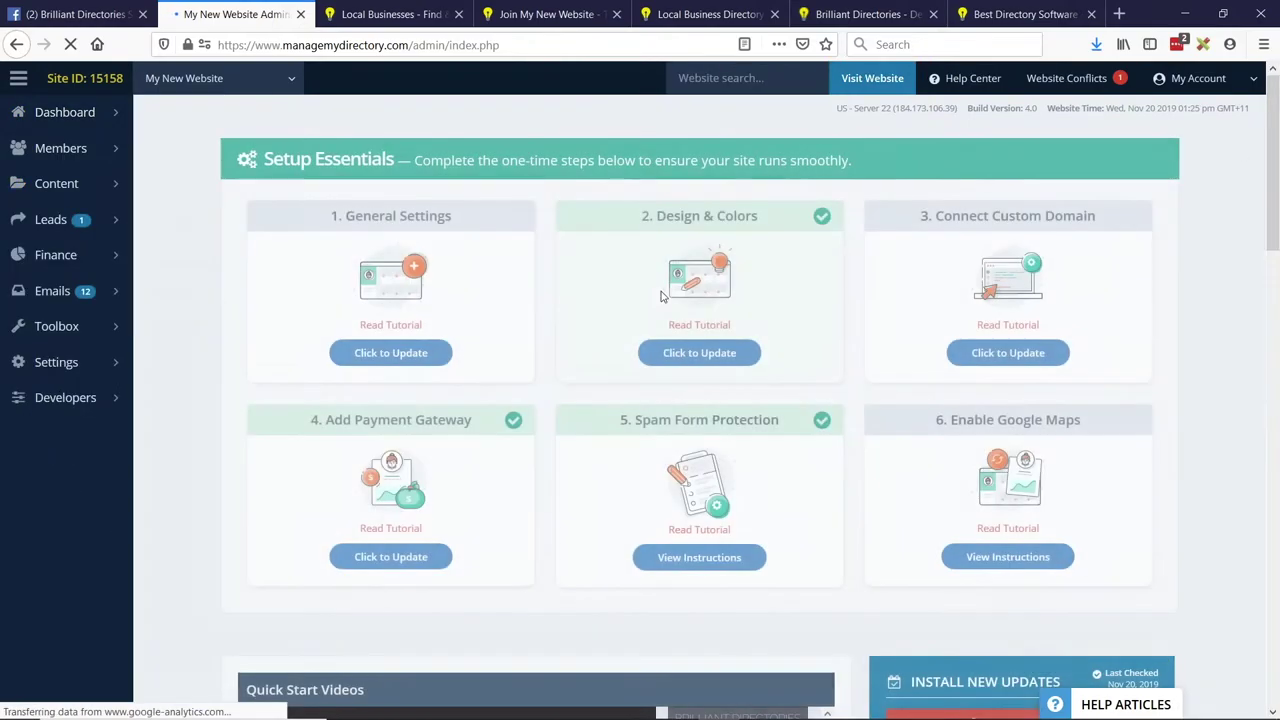
click(114, 331)
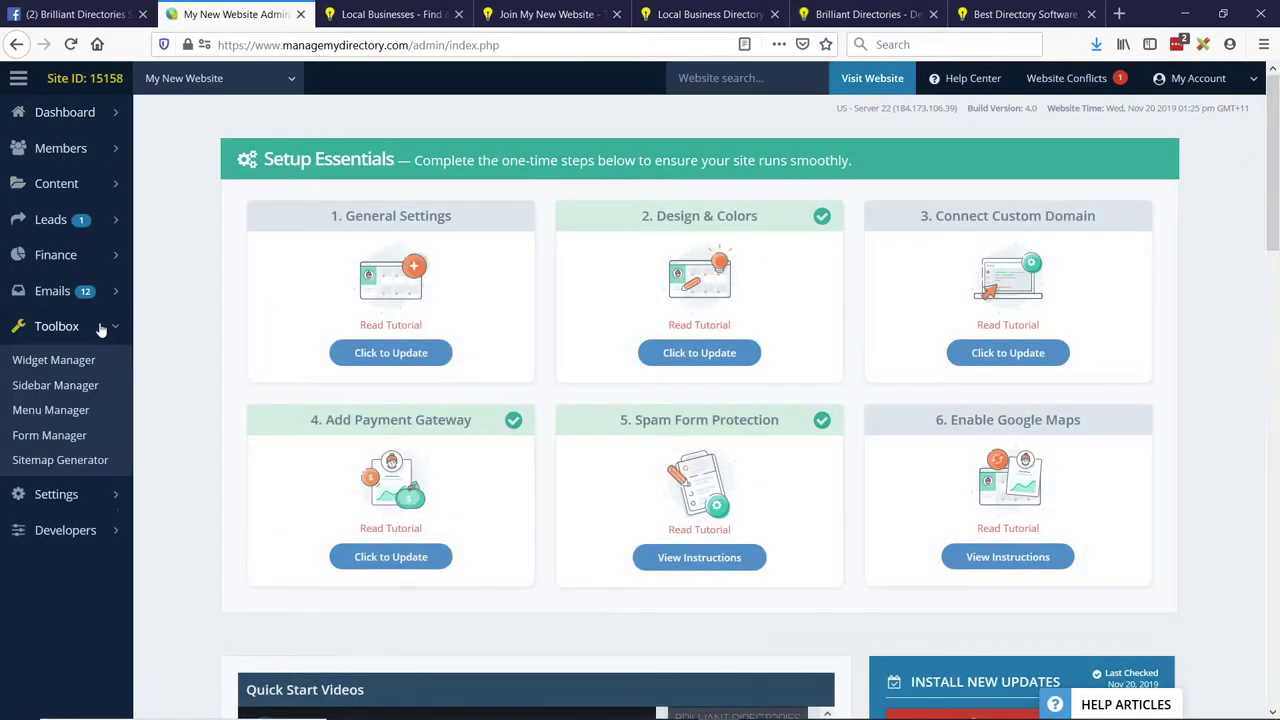
click(36, 418)
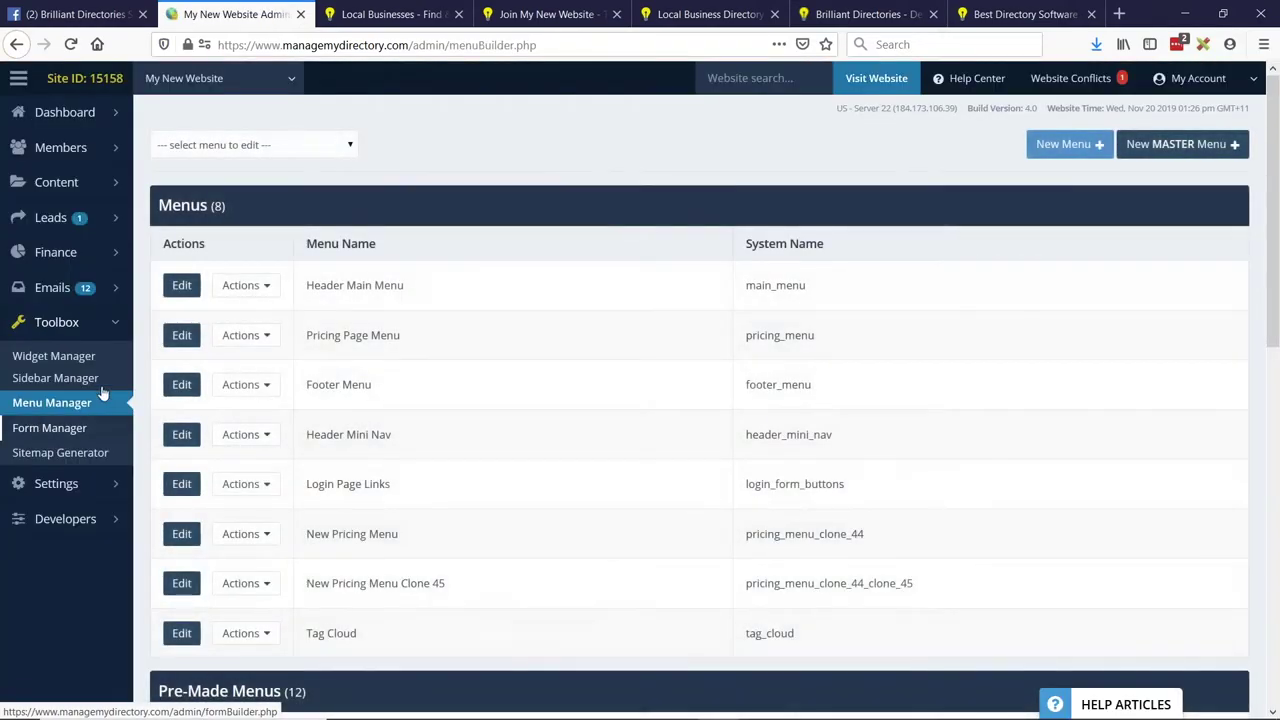
scroll(560, 290, down, 2)
scroll(563, 297, down, 3)
drag(308, 369, 327, 369)
click(182, 370)
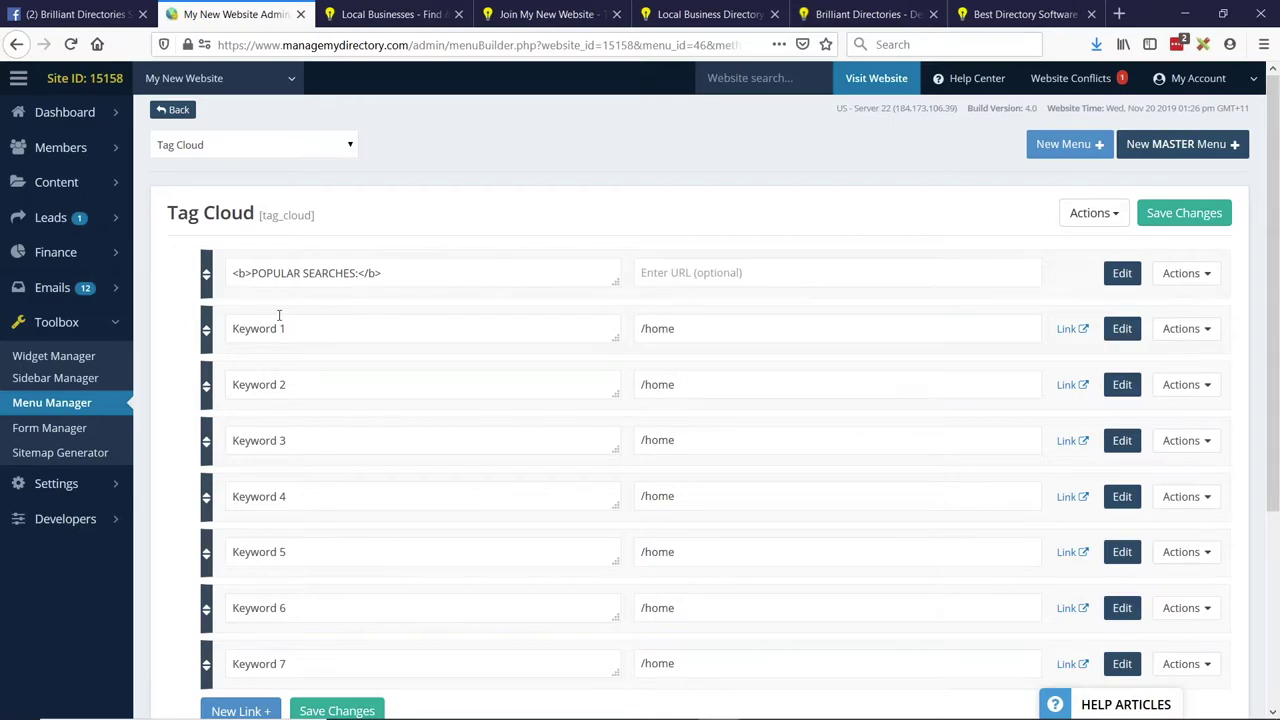
Inspect the Keyword 1–7 link URLs, each pointing to /home
scroll(279, 315, down, 2)
click(686, 240)
click(648, 289)
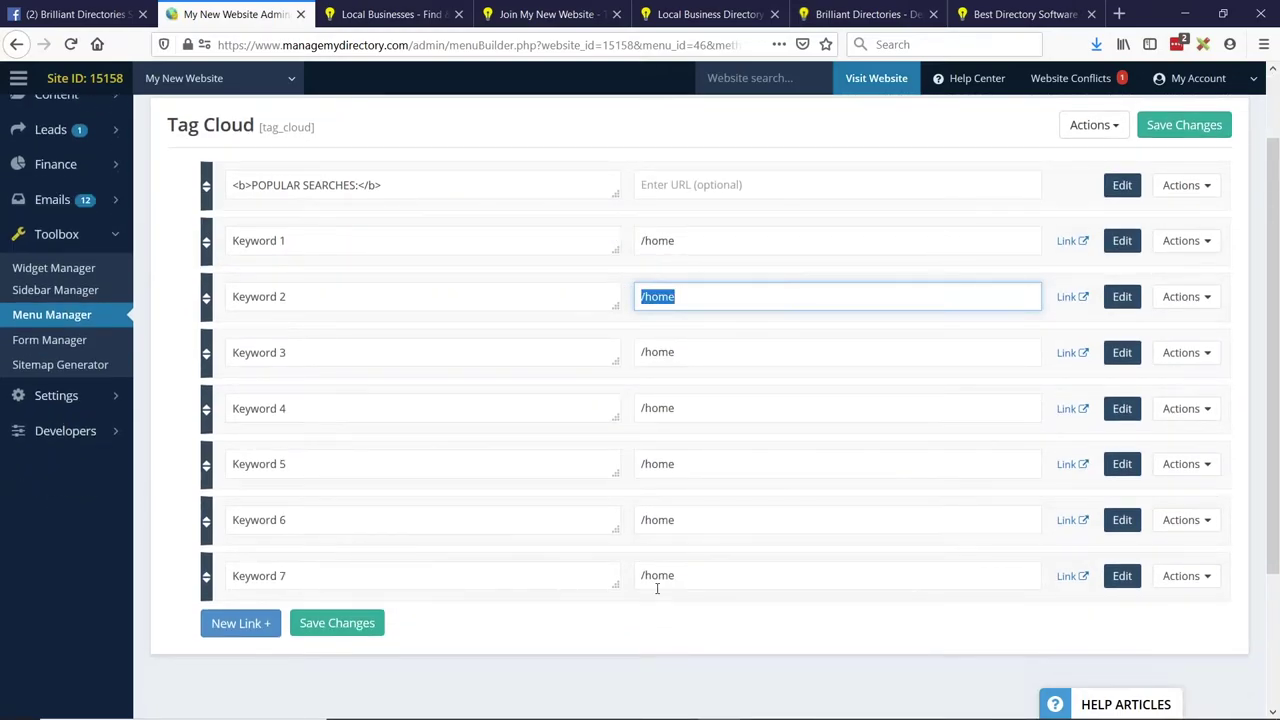
click(722, 583)
double_click(688, 520)
click(697, 463)
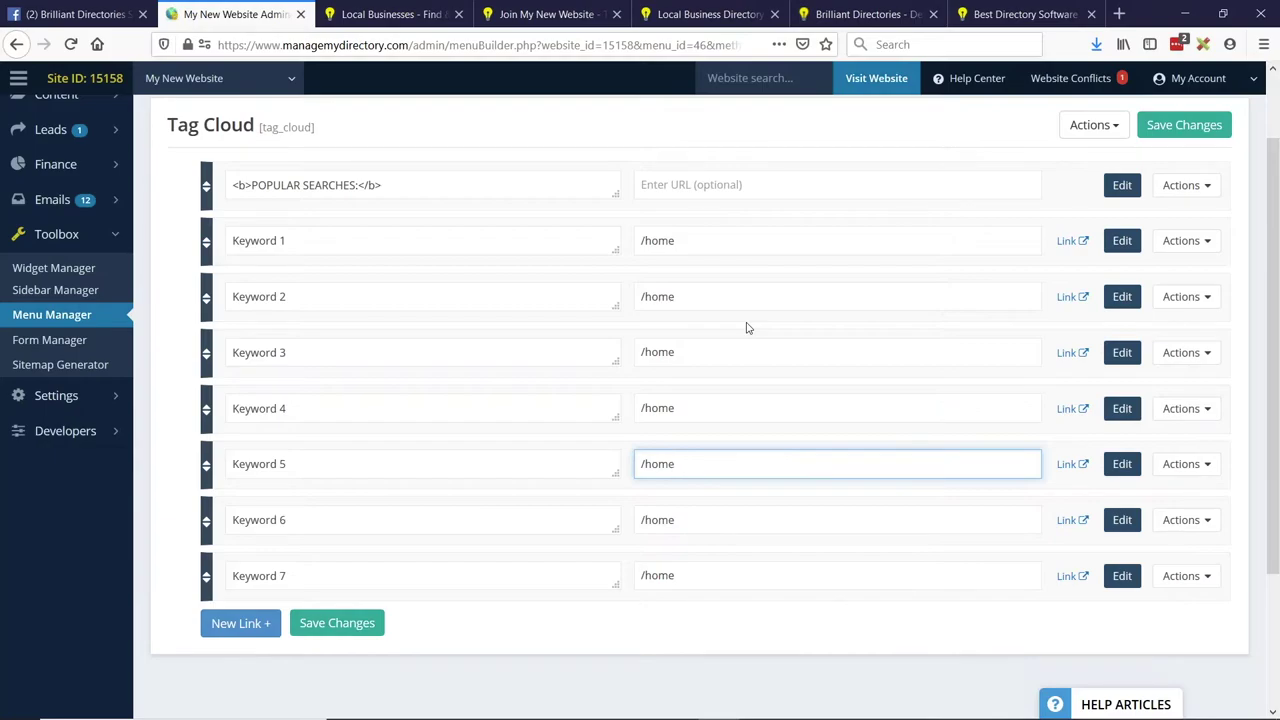
click(1094, 124)
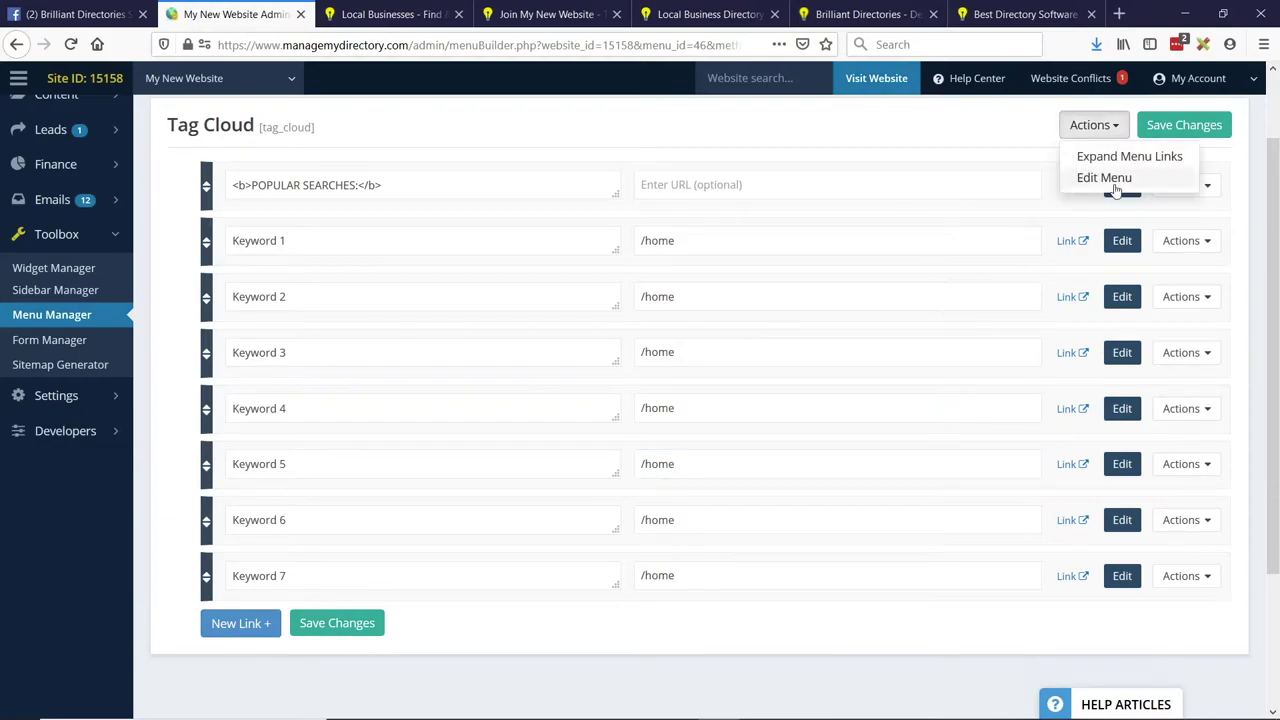
Check Menu Name 'Tag Cloud', System Name tag_cloud and CSS class tag-cloud, then Save & Continue
scroll(1110, 180, up, 2)
click(1122, 269)
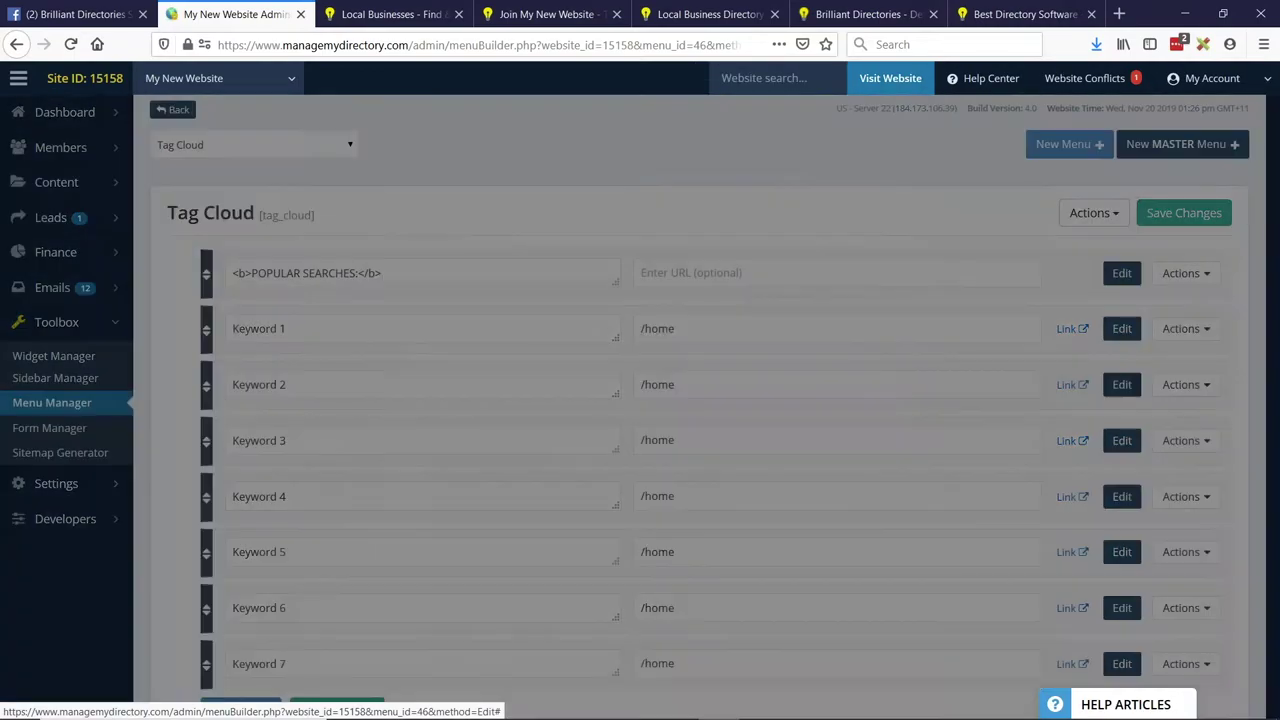
triple_click(475, 221)
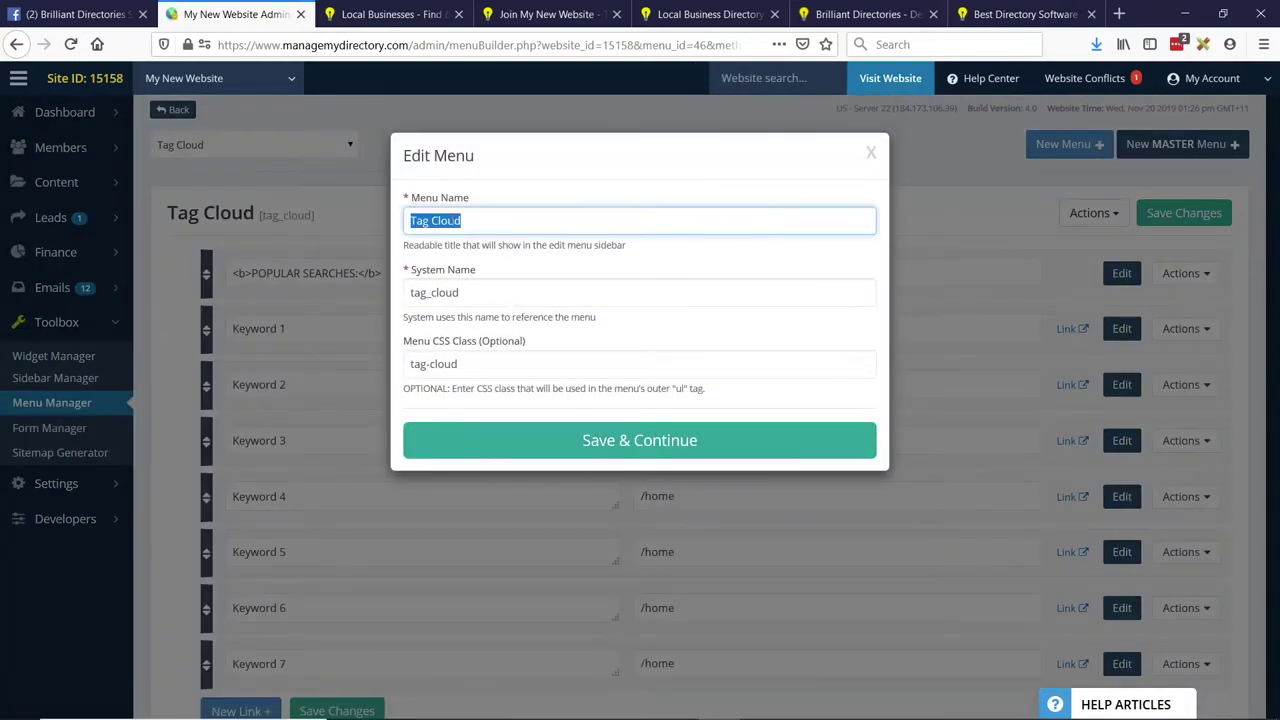
mouse_move(415, 292)
mouse_down()
mouse_move(462, 292)
mouse_move(424, 292)
mouse_up()
click(431, 292)
drag(404, 341, 481, 342)
mouse_move(413, 364)
mouse_down()
mouse_move(491, 366)
mouse_move(408, 363)
mouse_up()
click(494, 366)
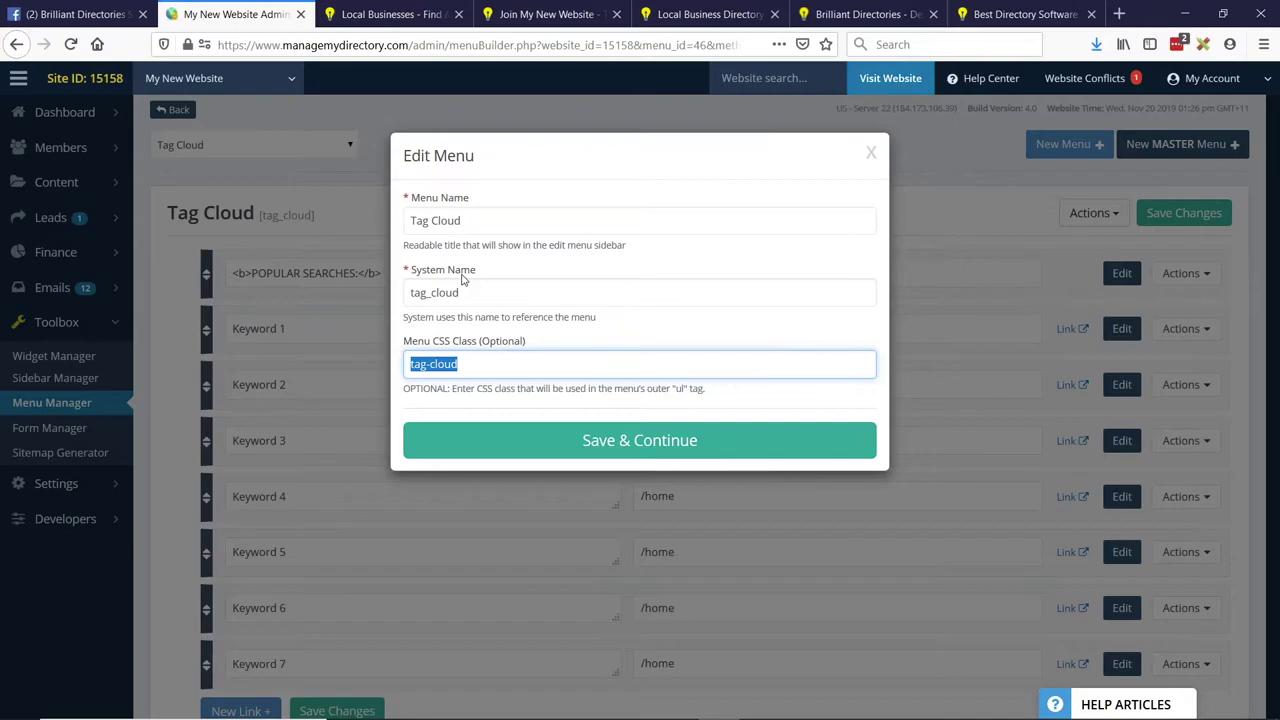
click(640, 441)
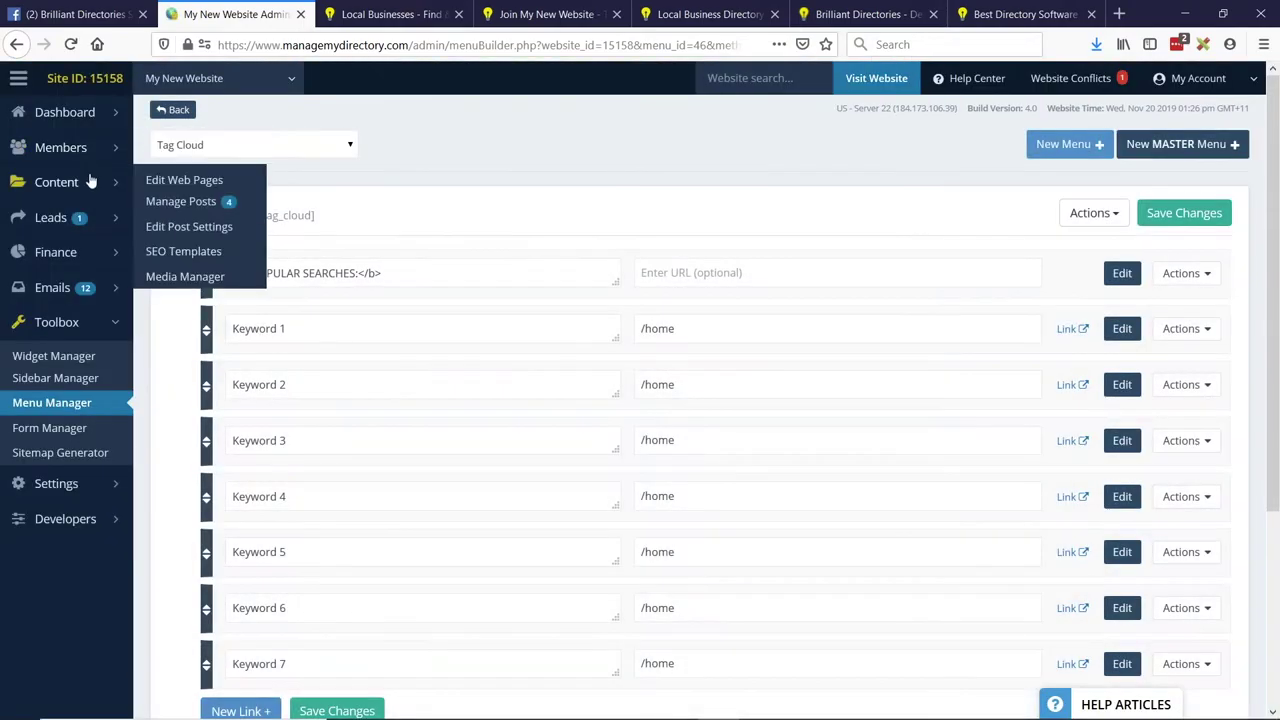
Open Edit Post Settings in a new tab and edit the Listing post type
double_click(284, 214)
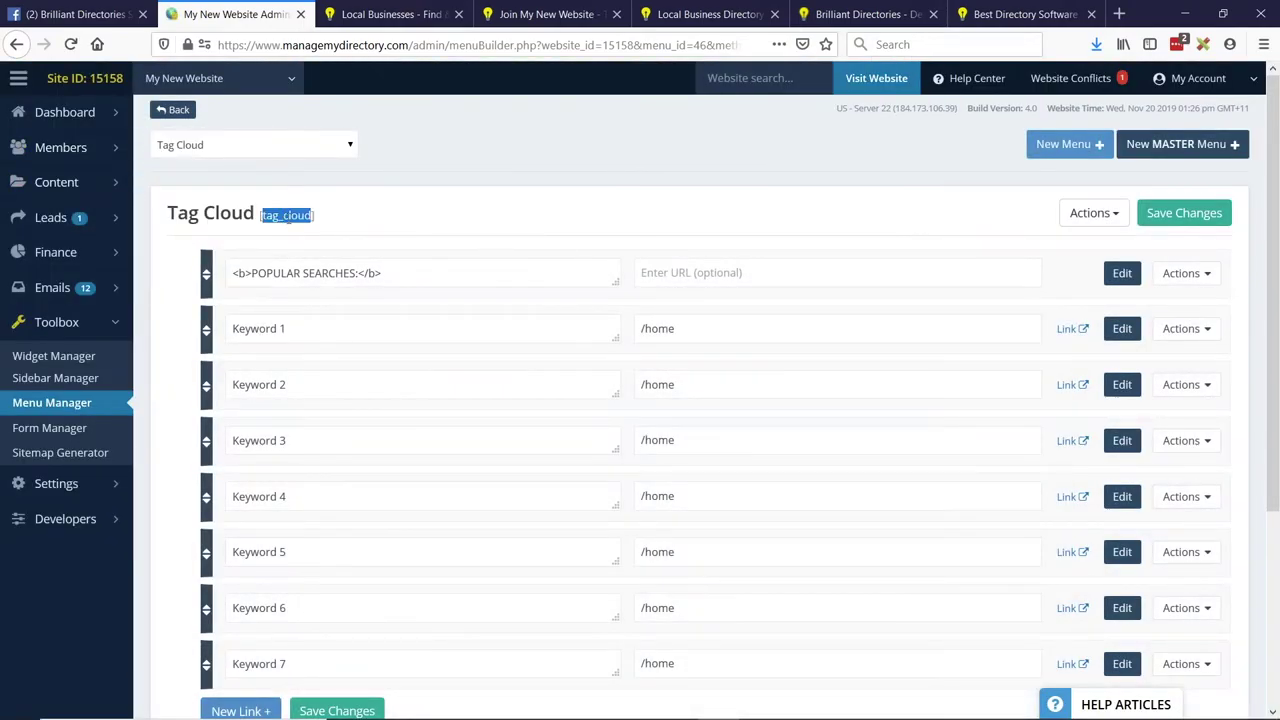
middle_click(210, 229)
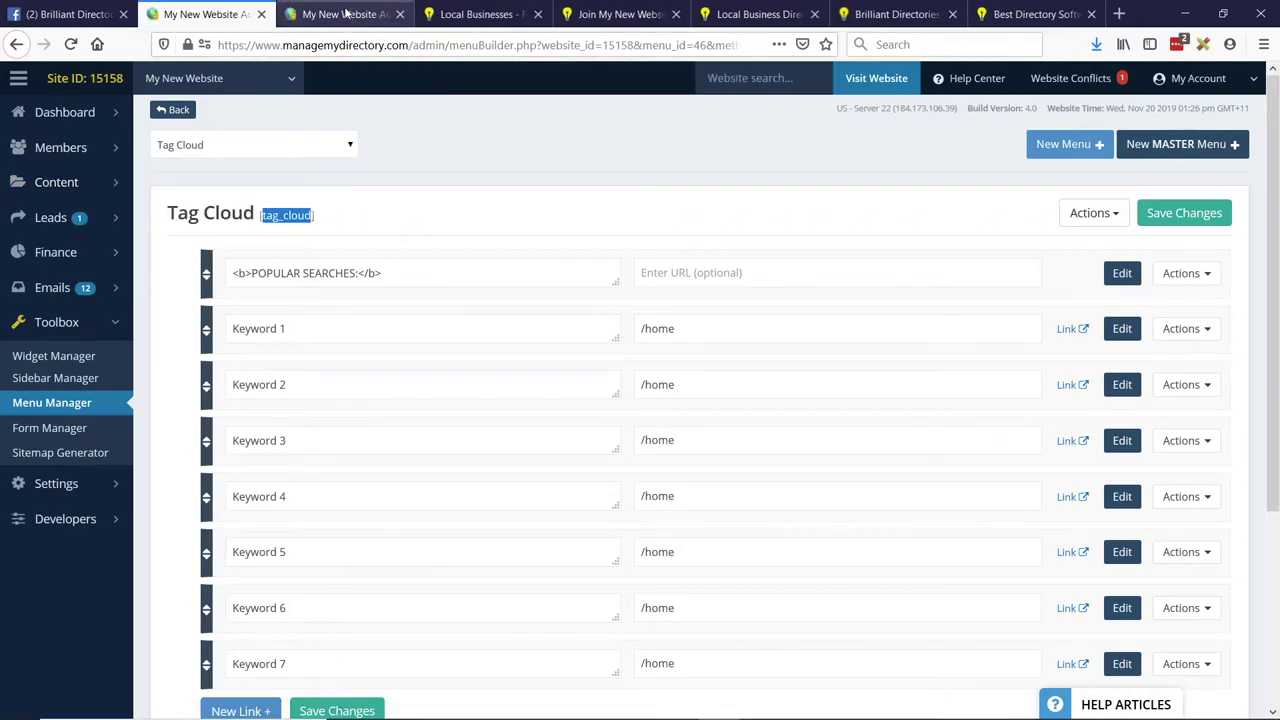
click(370, 22)
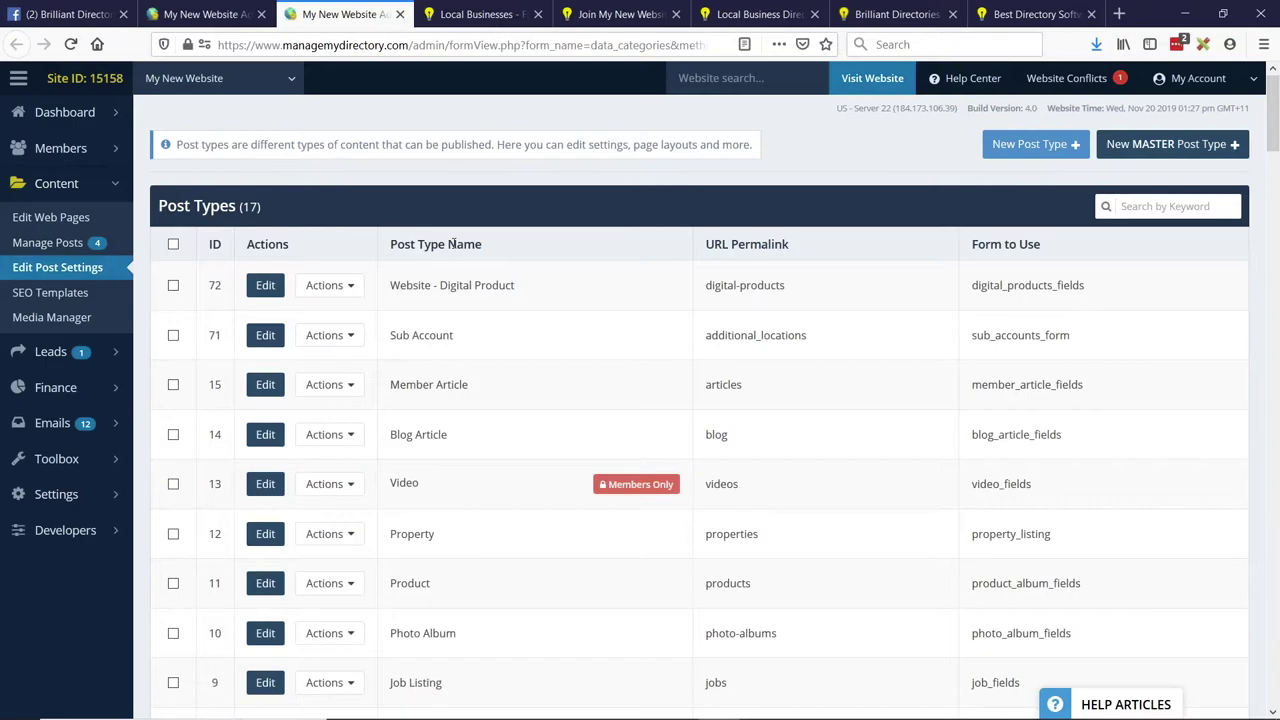
scroll(476, 276, down, 2)
scroll(484, 272, down, 4)
scroll(449, 449, down, 3)
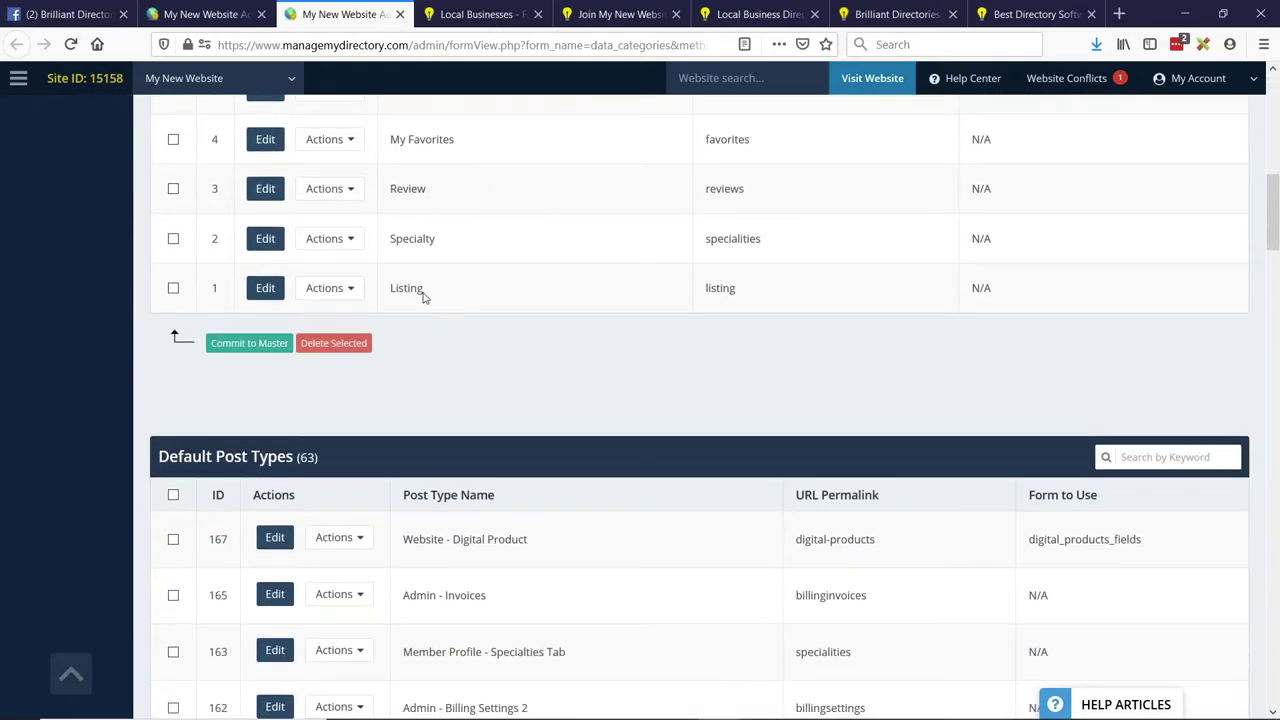
click(265, 288)
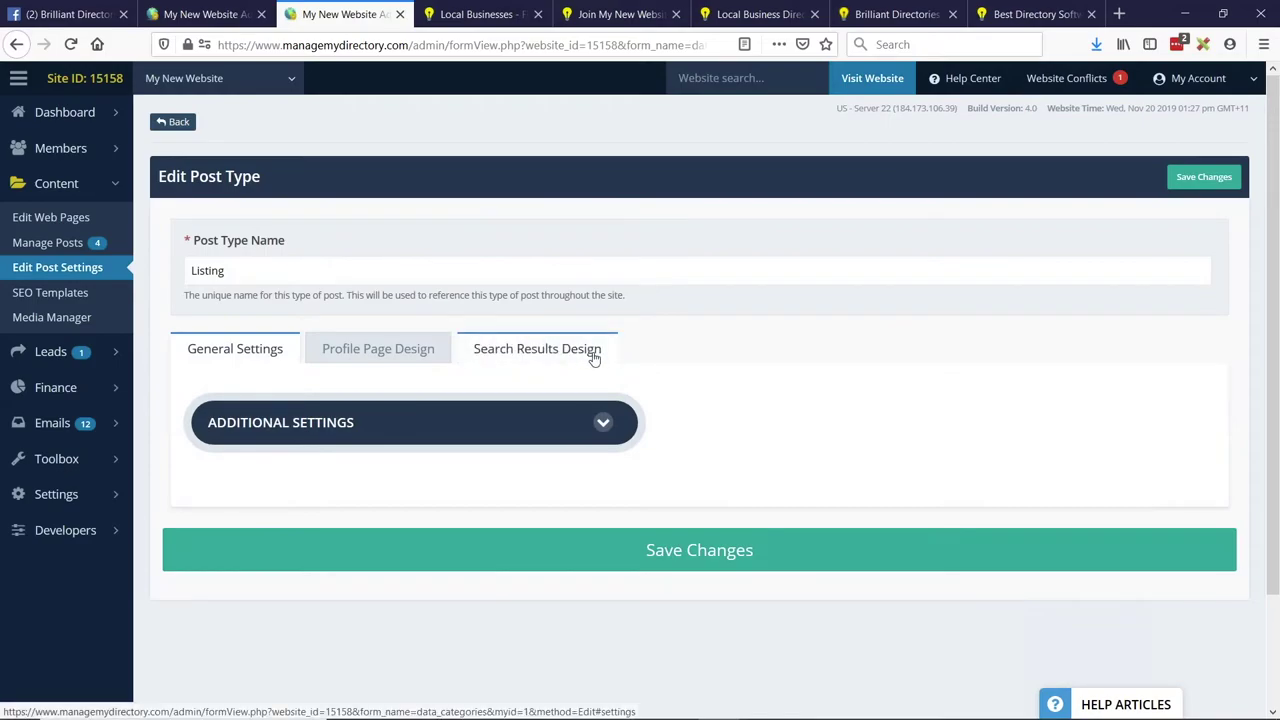
Add blank lines below [menu=tag_cloud] in the Search Results Design page header code
click(593, 358)
scroll(503, 271, down, 3)
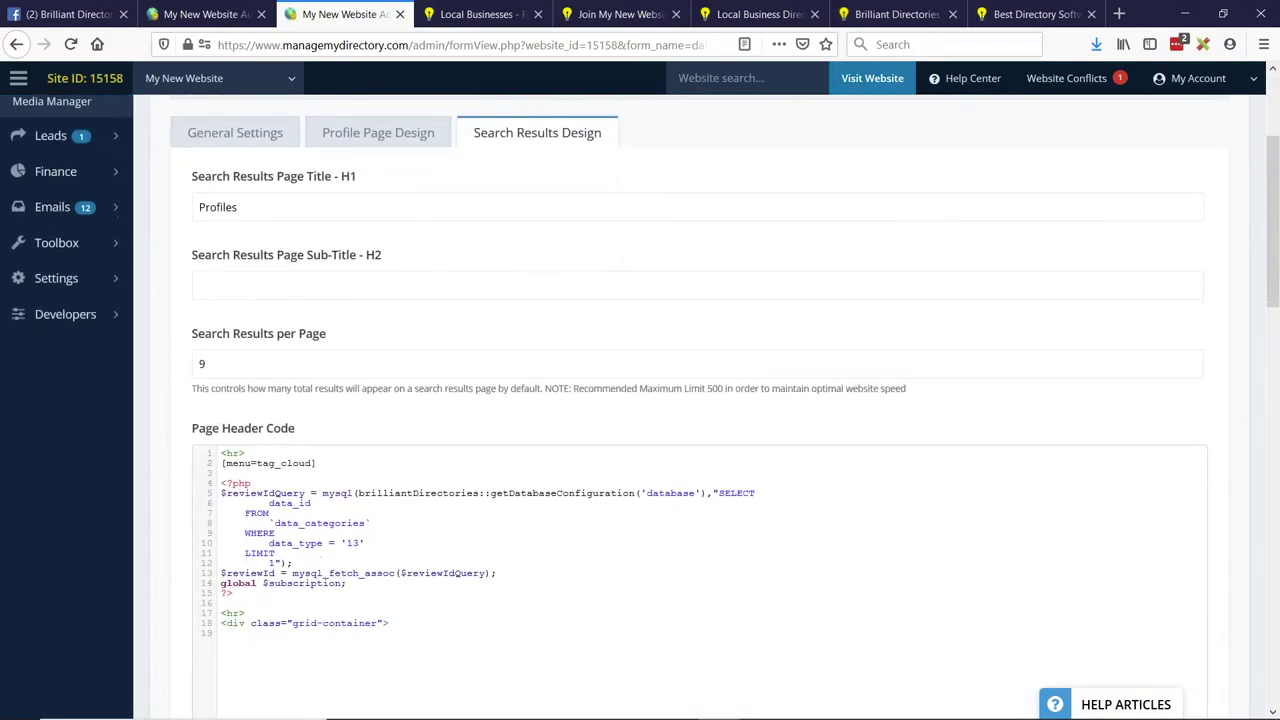
drag(219, 415, 321, 415)
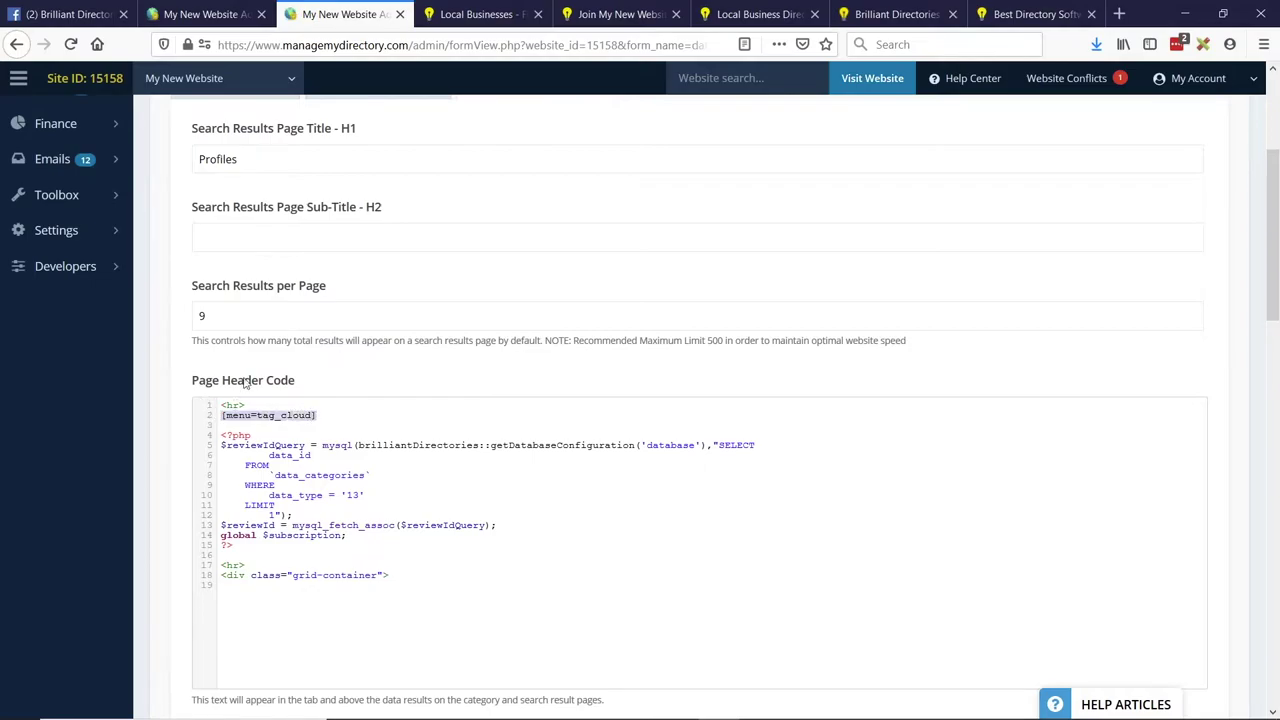
click(222, 435)
key(Return)
key(Return)
key(Return)
key(Return)
key(Return)
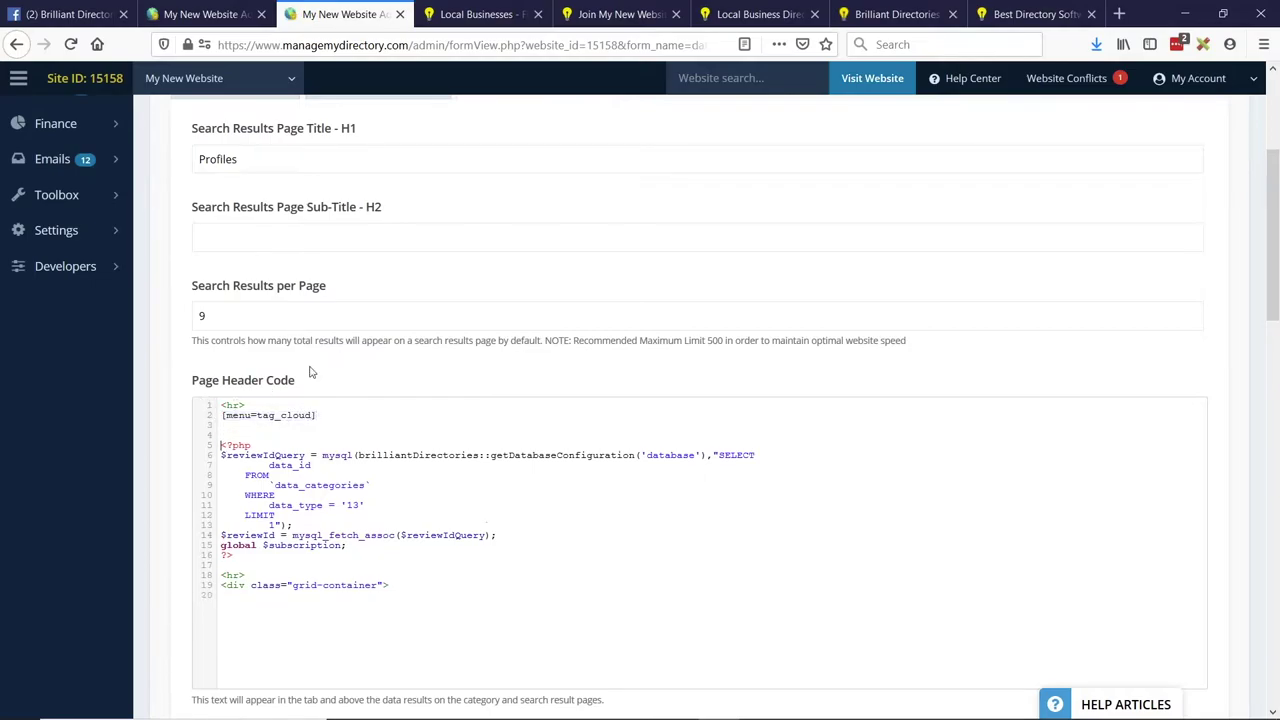
drag(219, 415, 320, 414)
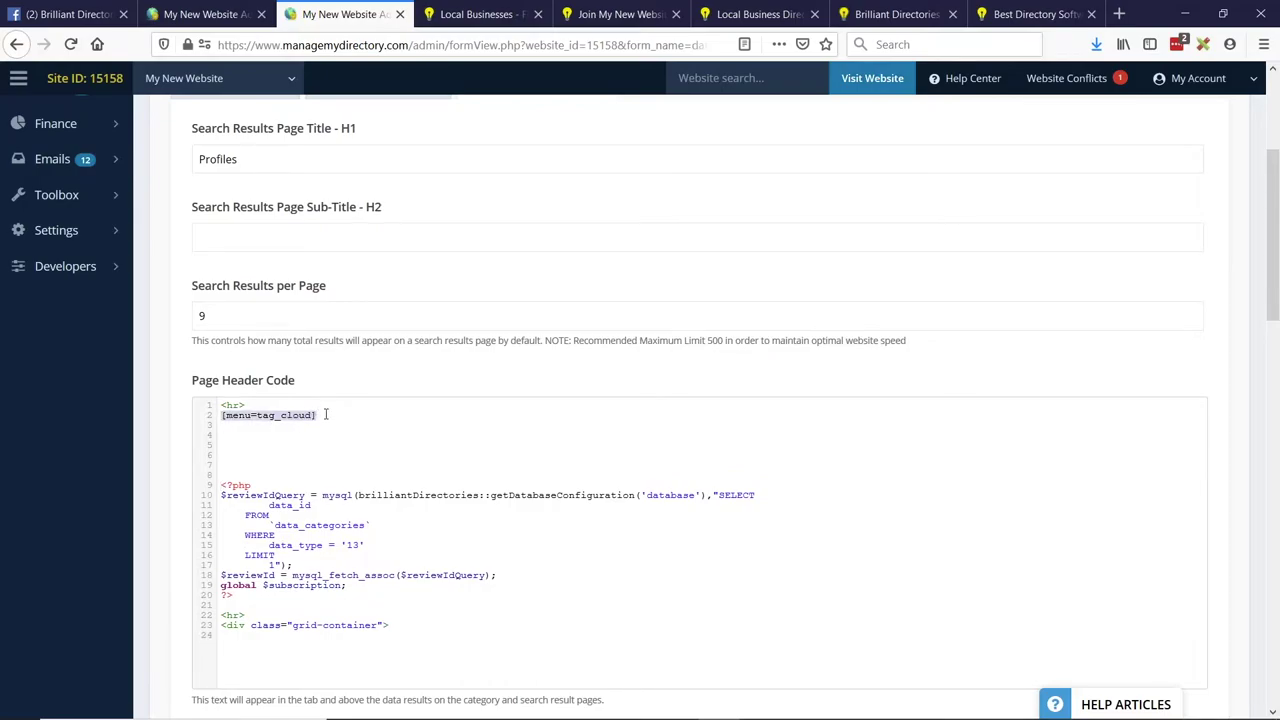
scroll(308, 420, up, 2)
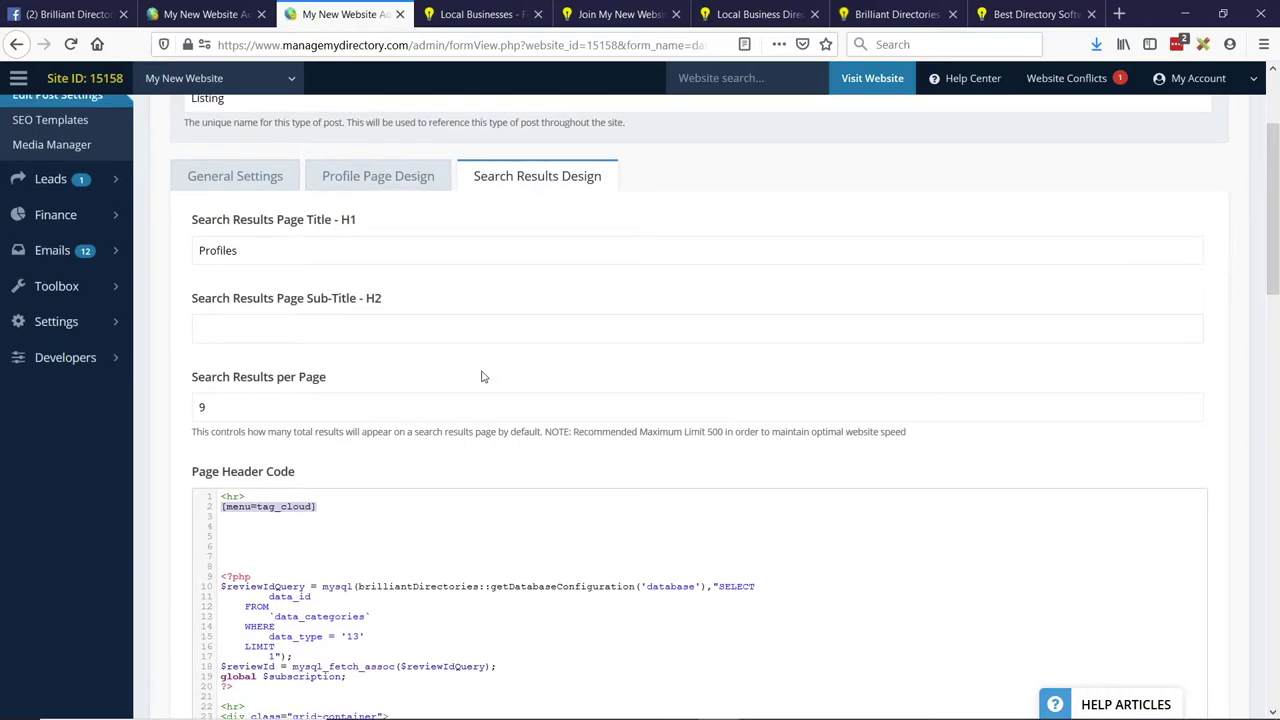
scroll(480, 374, up, 2)
Start a new menu in Menu Manager named 'Blog Categories Tag Cloud'
mouse_move(60, 371)
click(190, 420)
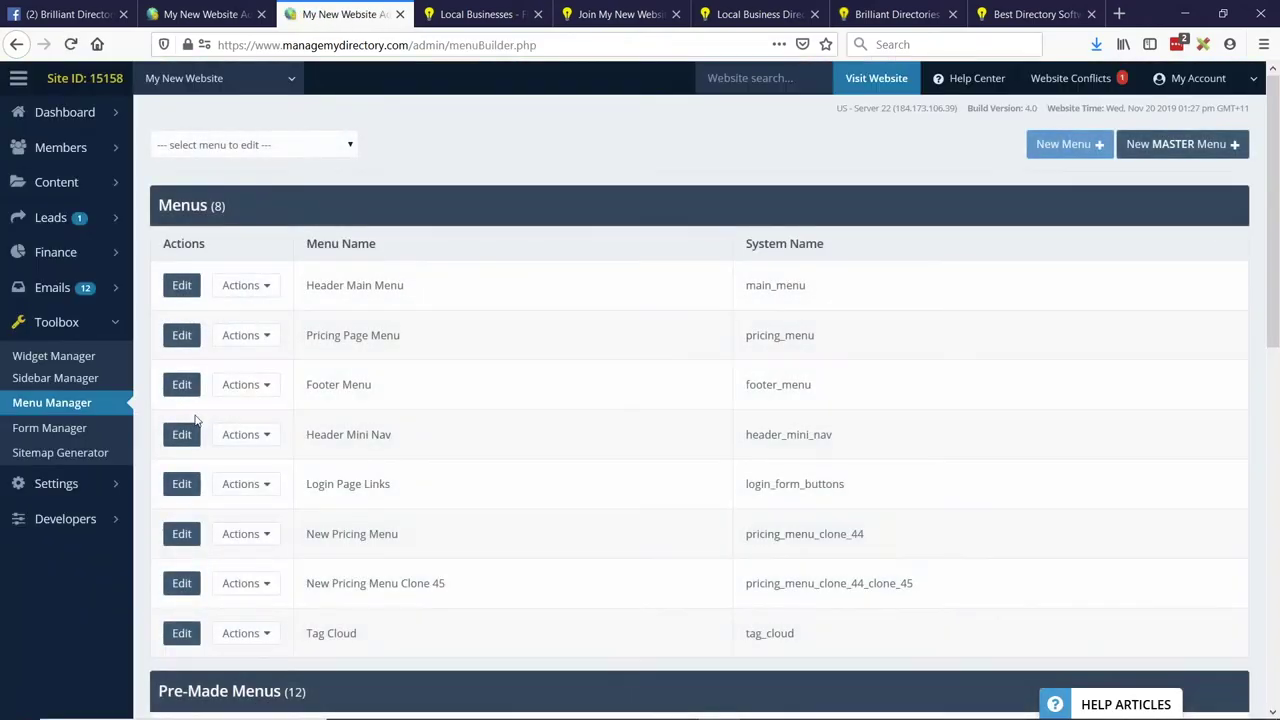
click(1082, 146)
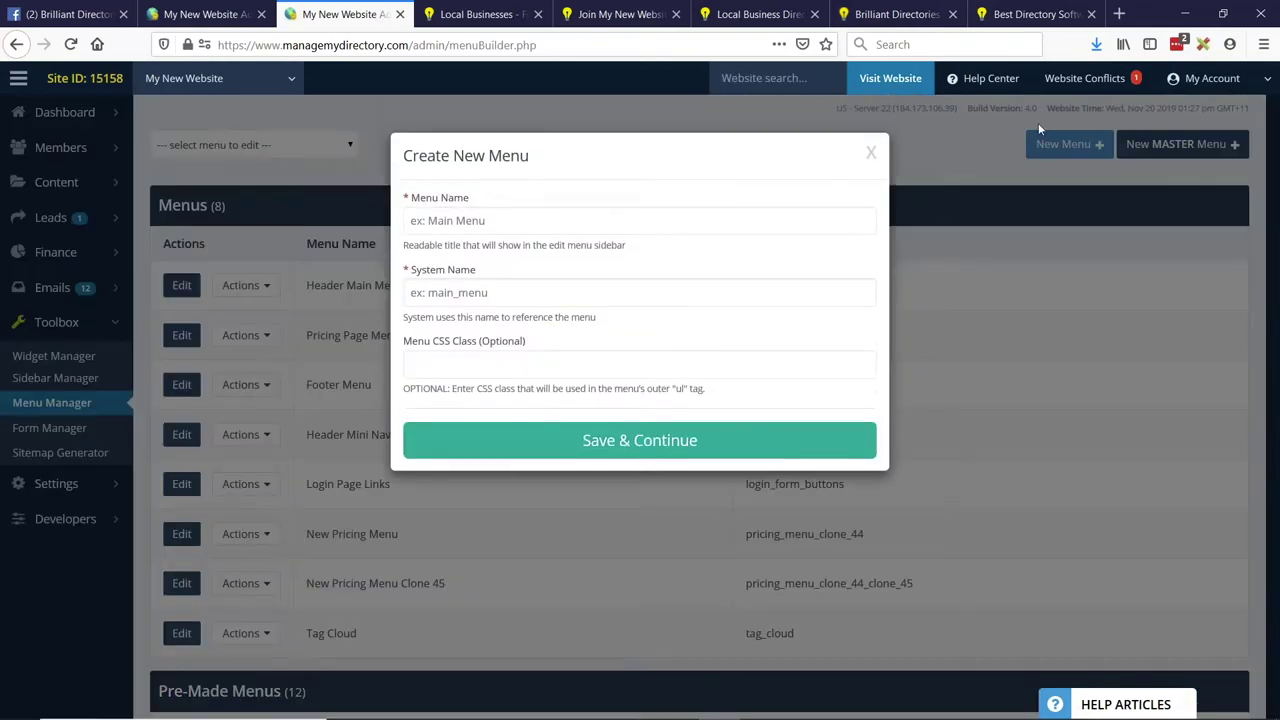
click(490, 221)
text(Blog Categories)
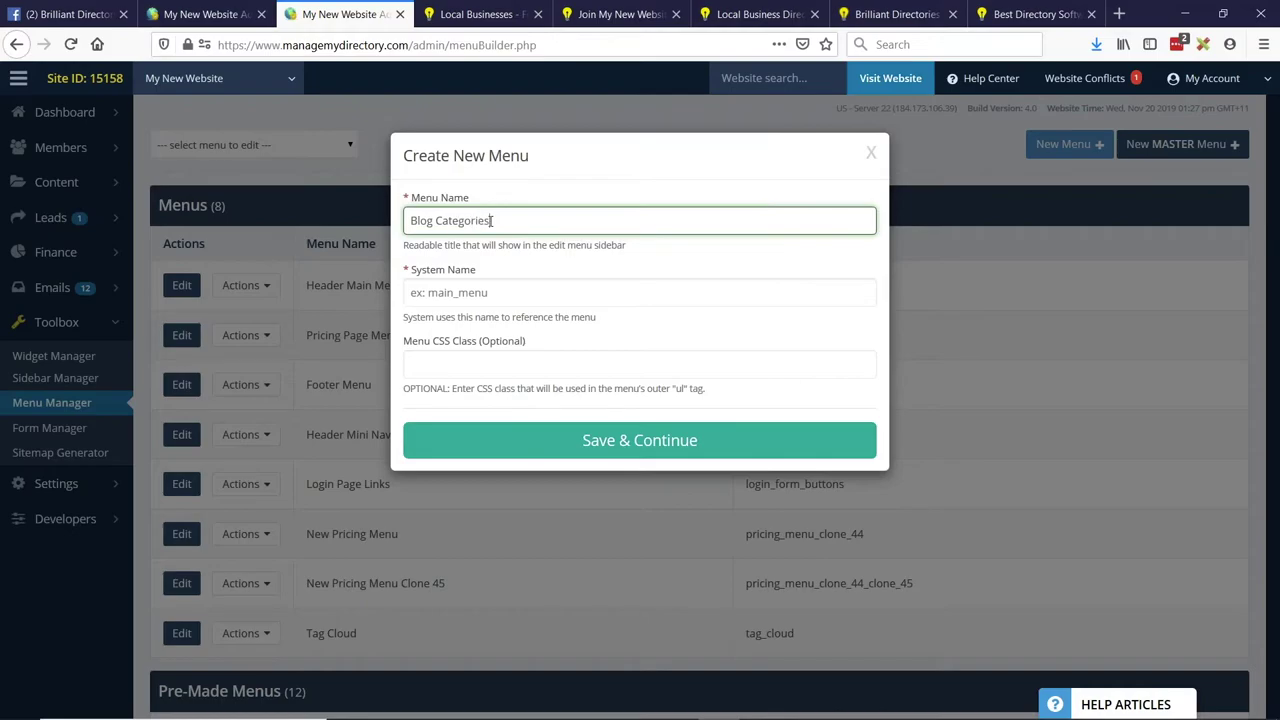
text( Tag Cloud)
Give the new menu system name blog_cloud and CSS class tag-cloud, and save it
click(451, 294)
text(blog-cloud)
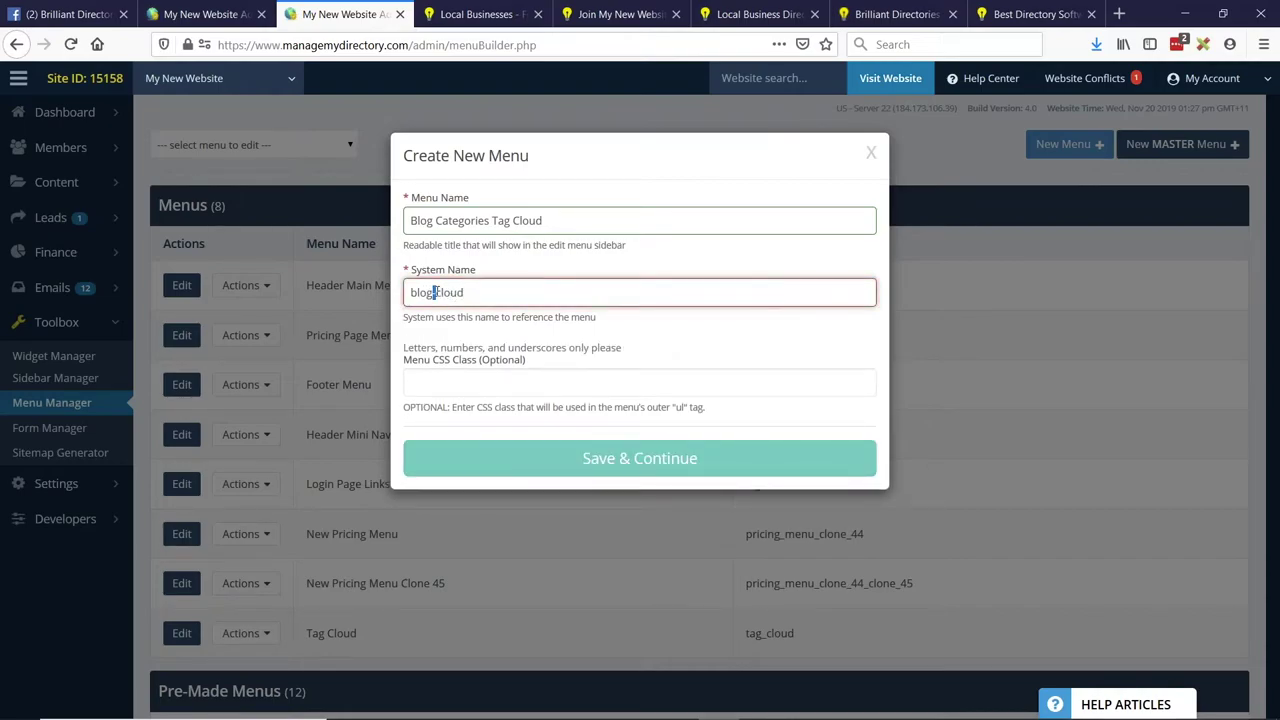
text(_)
click(455, 366)
text(tag-cloud)
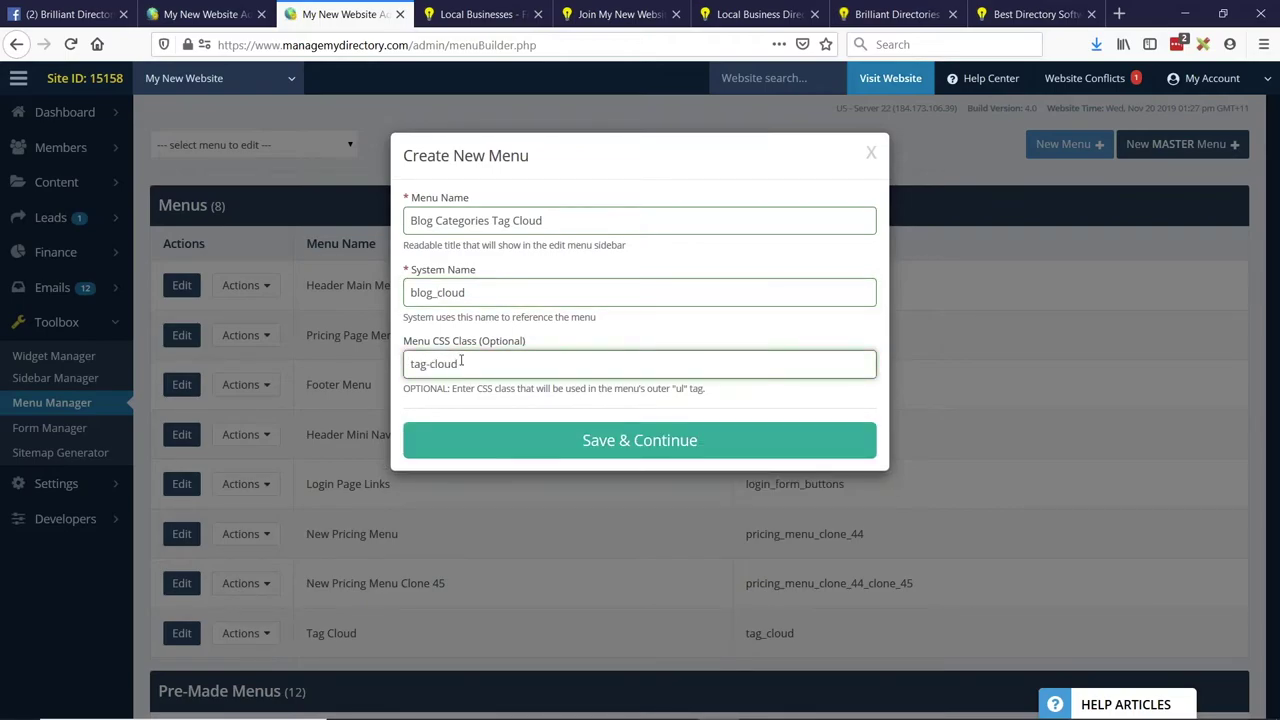
click(593, 440)
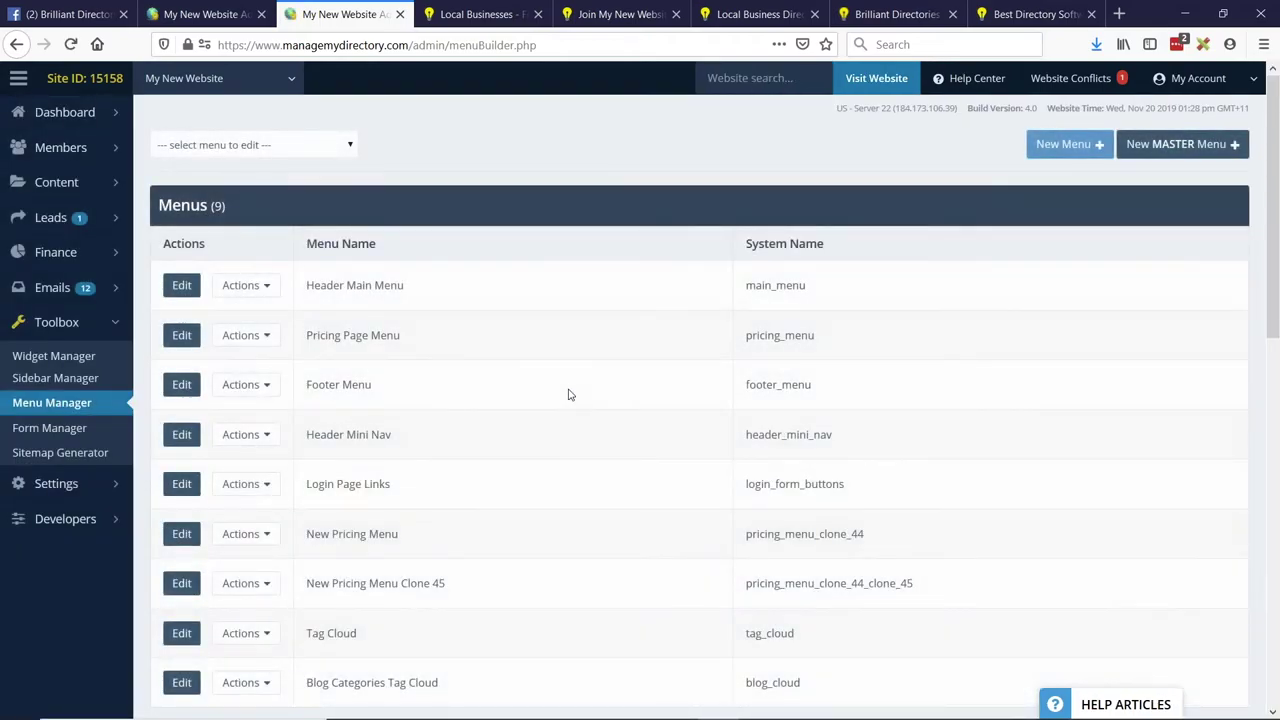
scroll(443, 434, down, 3)
click(560, 232)
Search the website blog filtered to Category 1
click(828, 95)
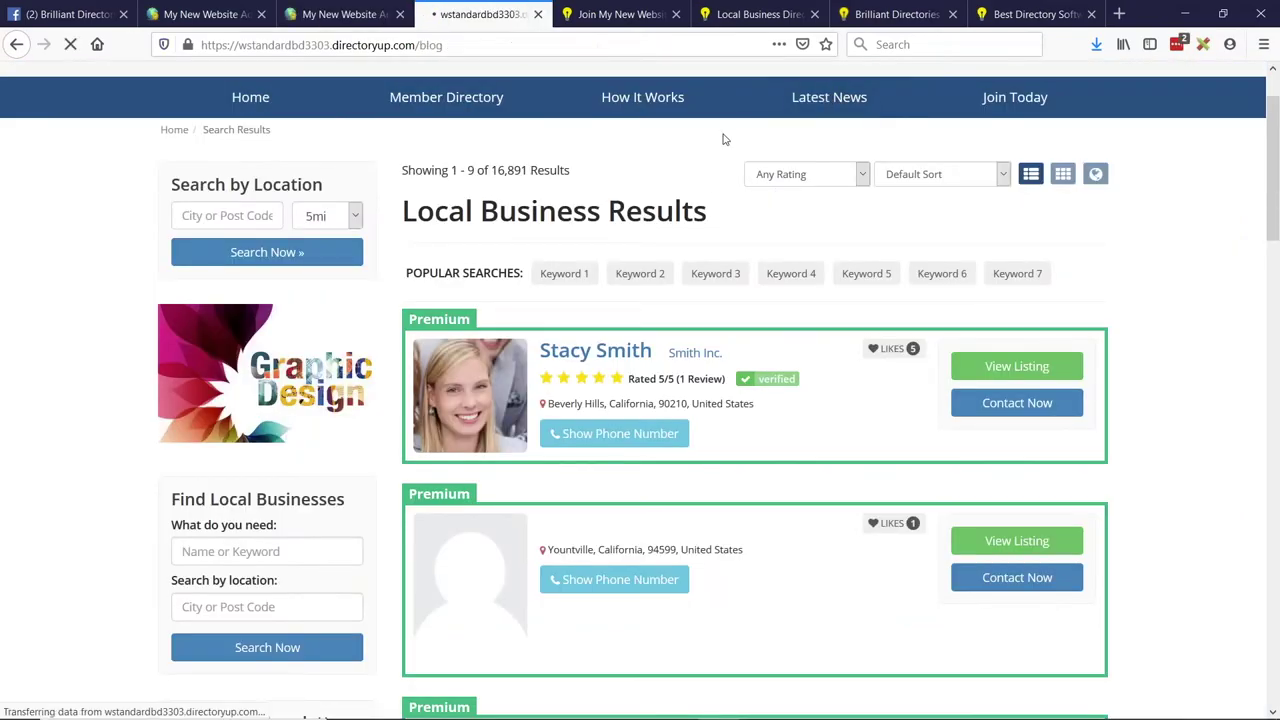
scroll(663, 340, down, 1)
scroll(663, 340, down, 2)
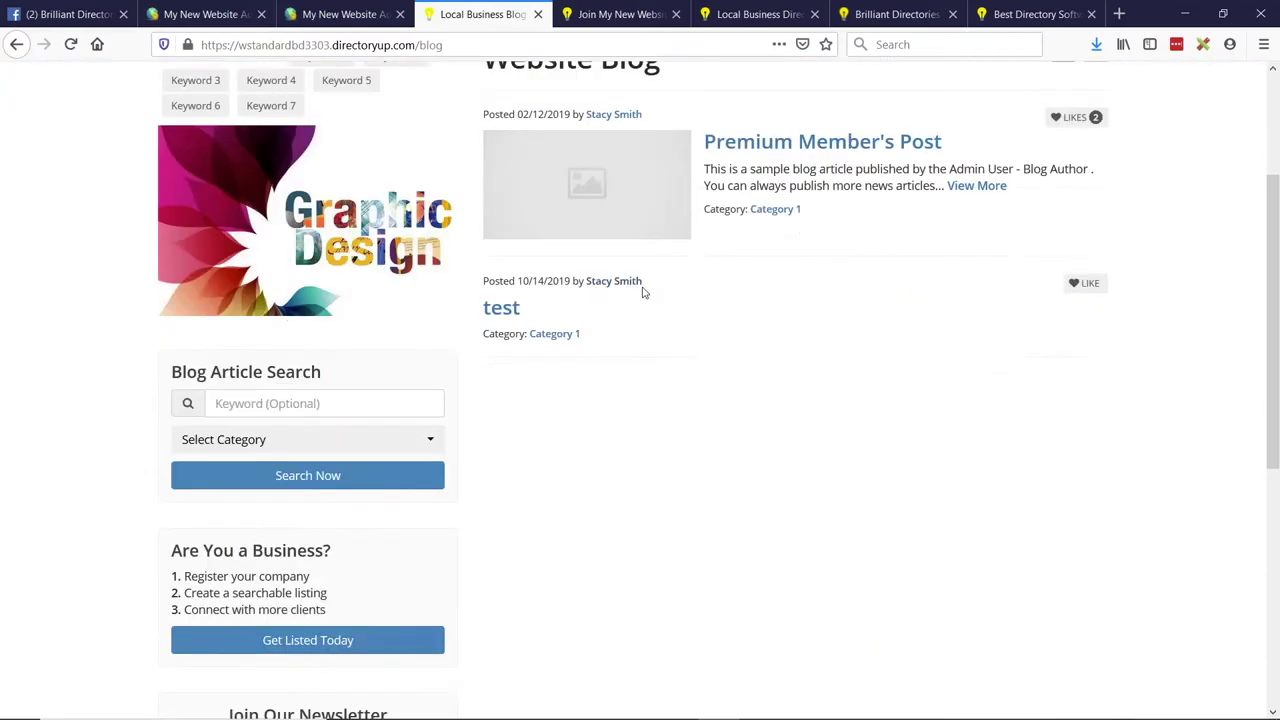
click(298, 390)
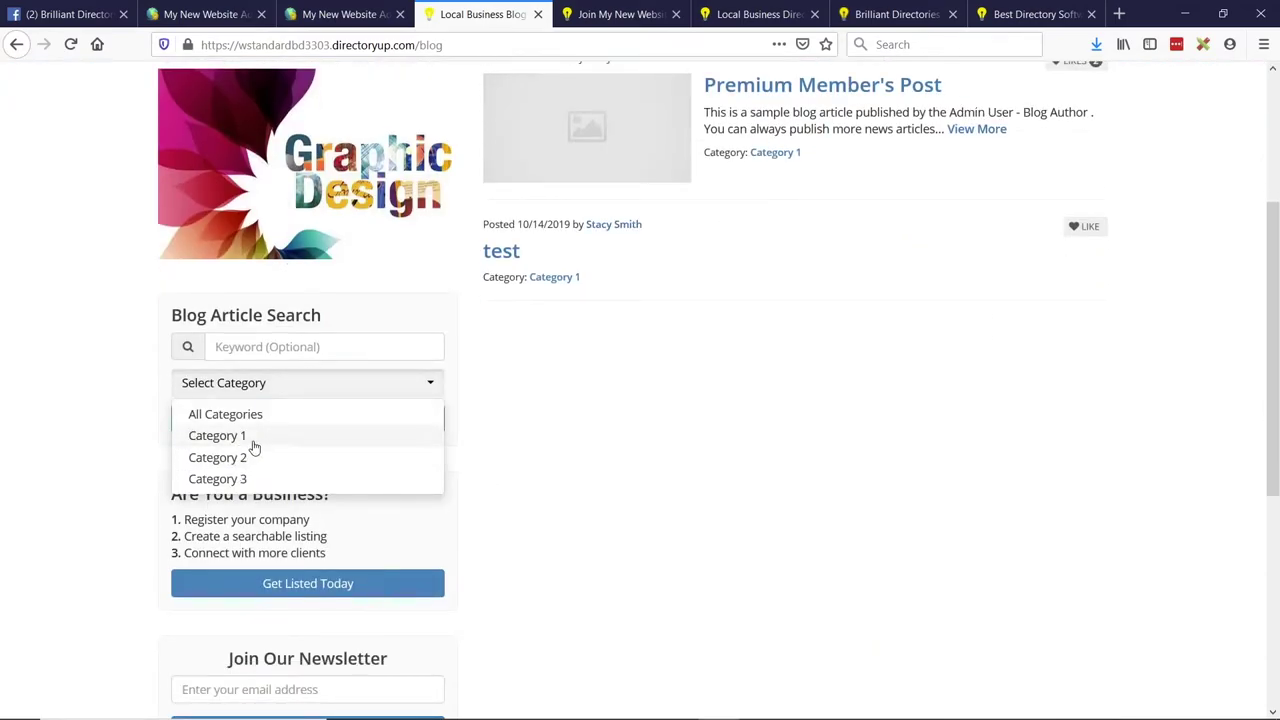
click(254, 447)
click(106, 371)
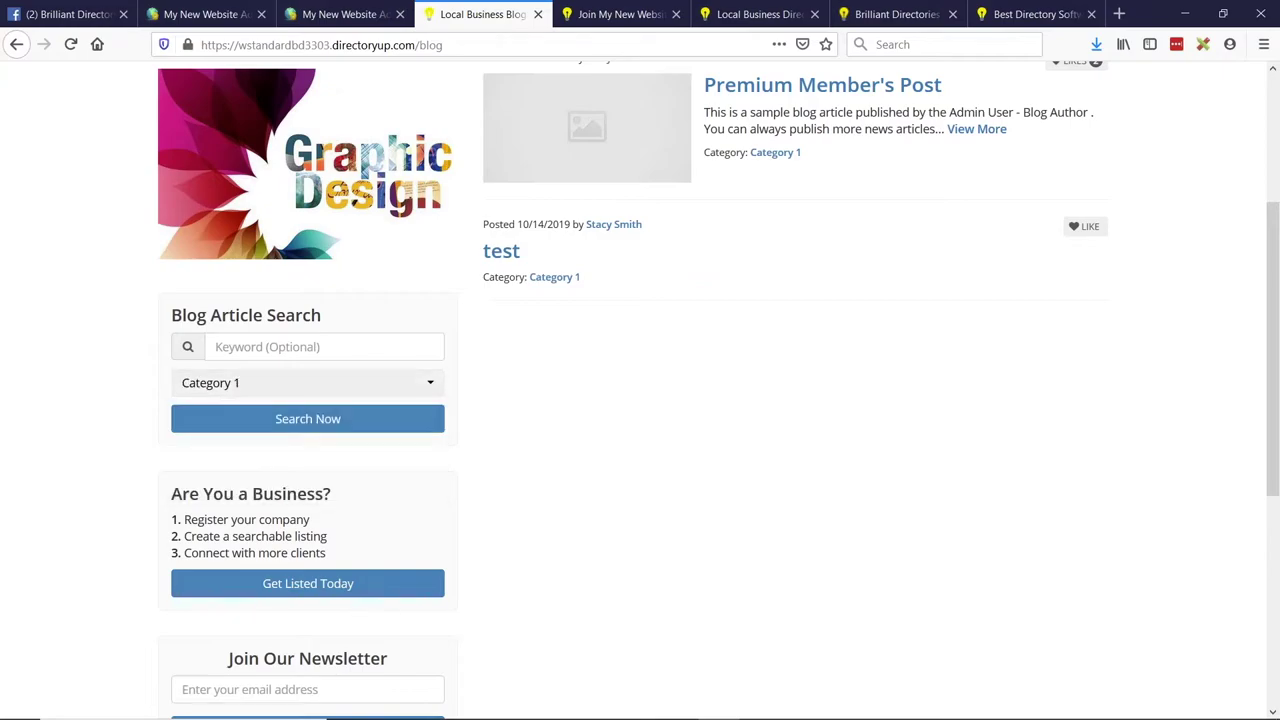
click(289, 419)
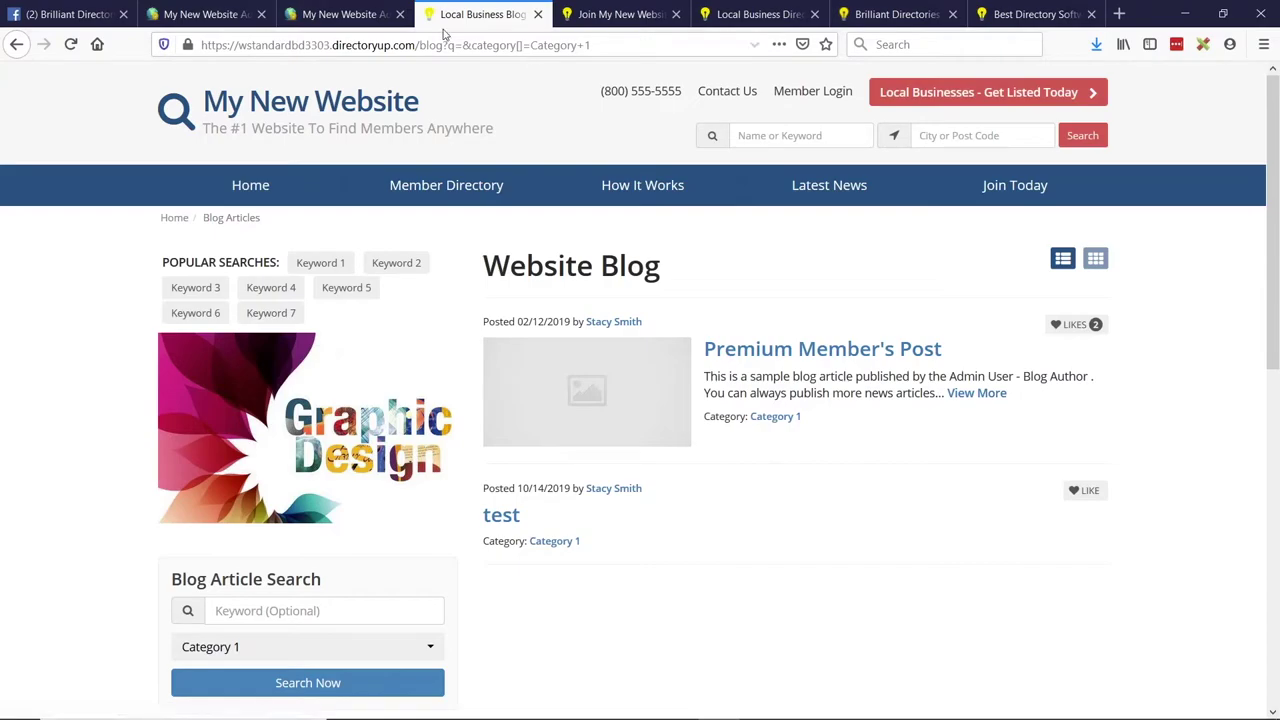
Copy the resulting /blog?q=&category[]=Category+1 link path
drag(416, 44, 697, 50)
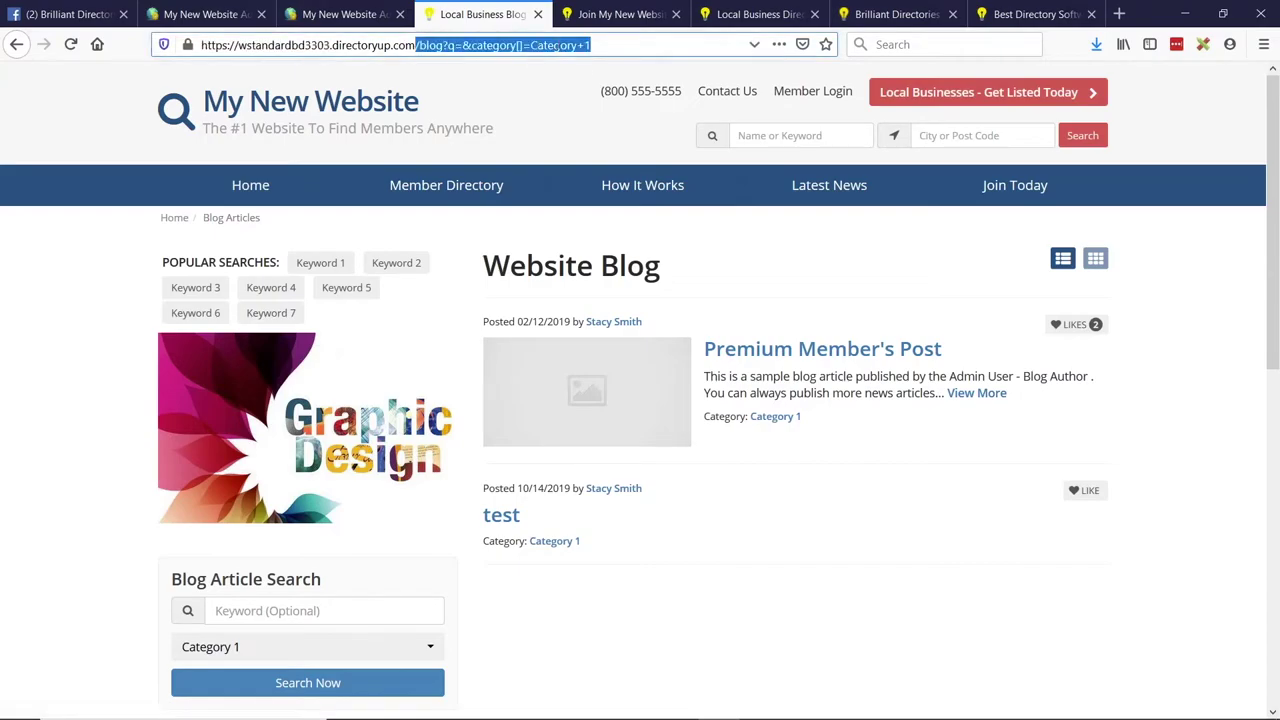
key(ctrl+c)
click(340, 14)
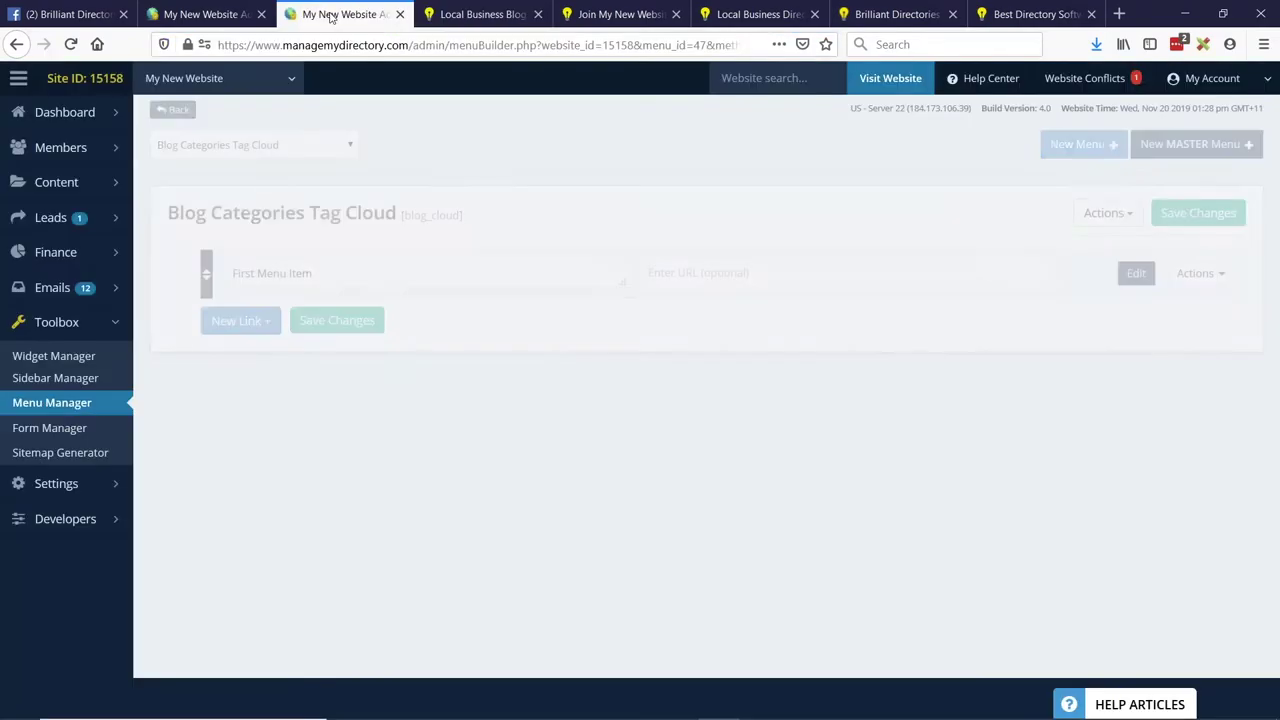
Add a 'Category 1' menu item using the pasted blog filter link and save it
click(850, 272)
key(ctrl+v)
drag(320, 262, 167, 273)
text(Category 1)
click(1199, 273)
click(1165, 318)
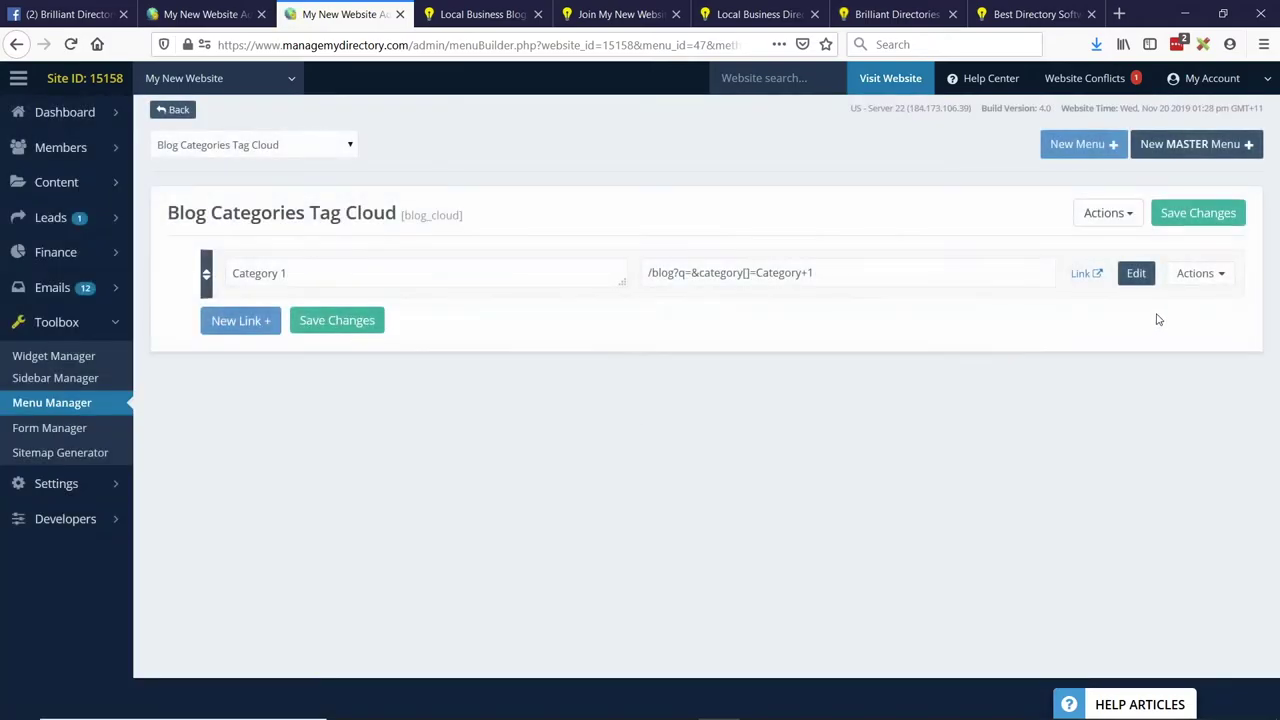
Clone the Category 1 item twice to make three menu items
click(1199, 273)
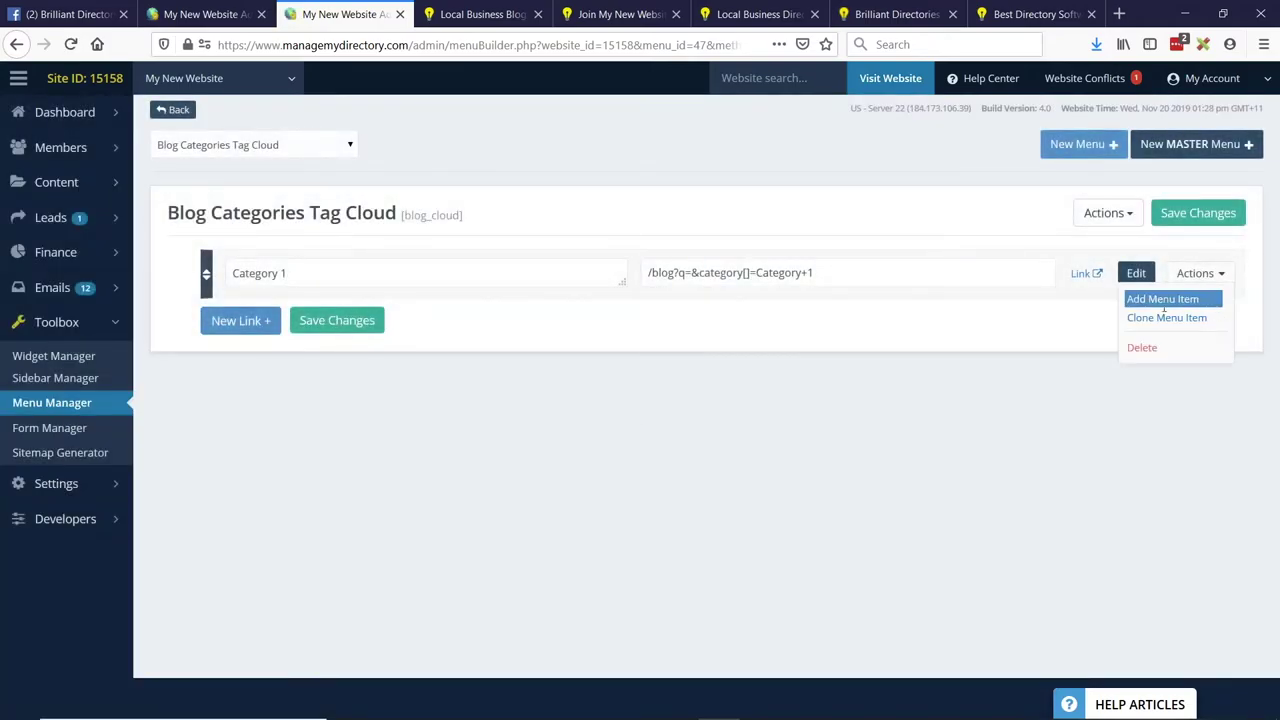
click(1126, 318)
click(575, 433)
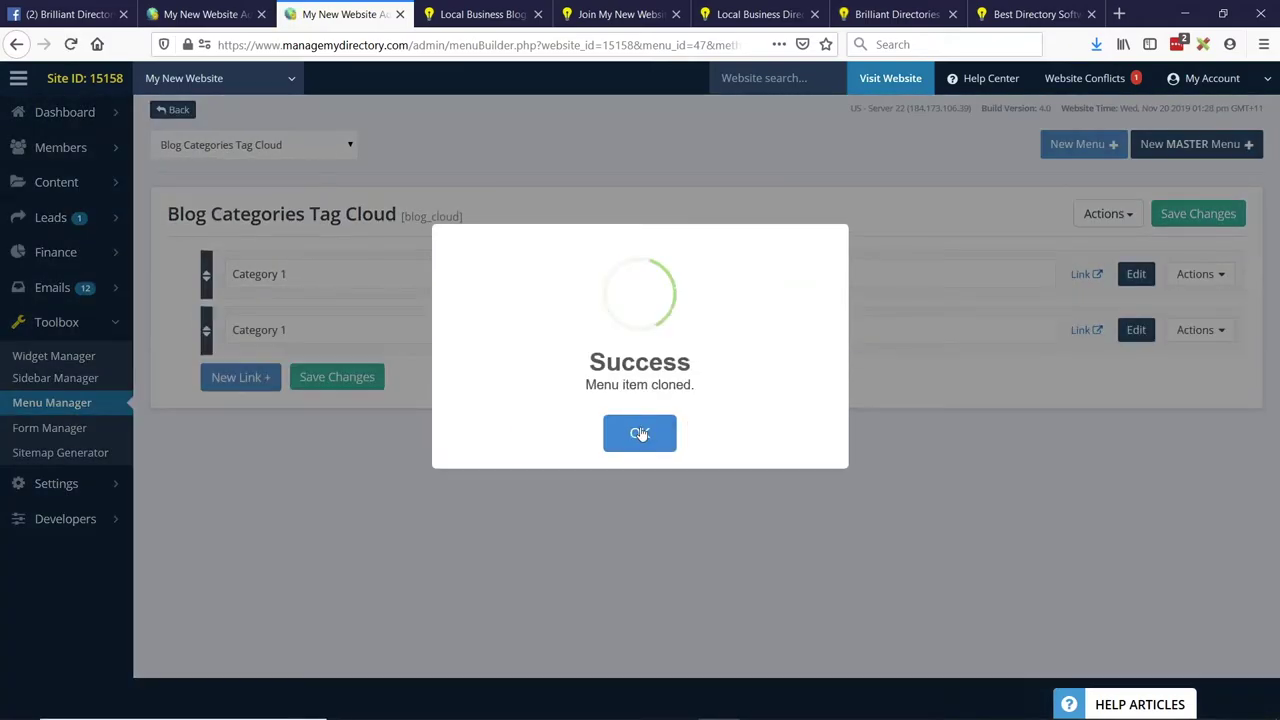
click(640, 435)
click(1198, 330)
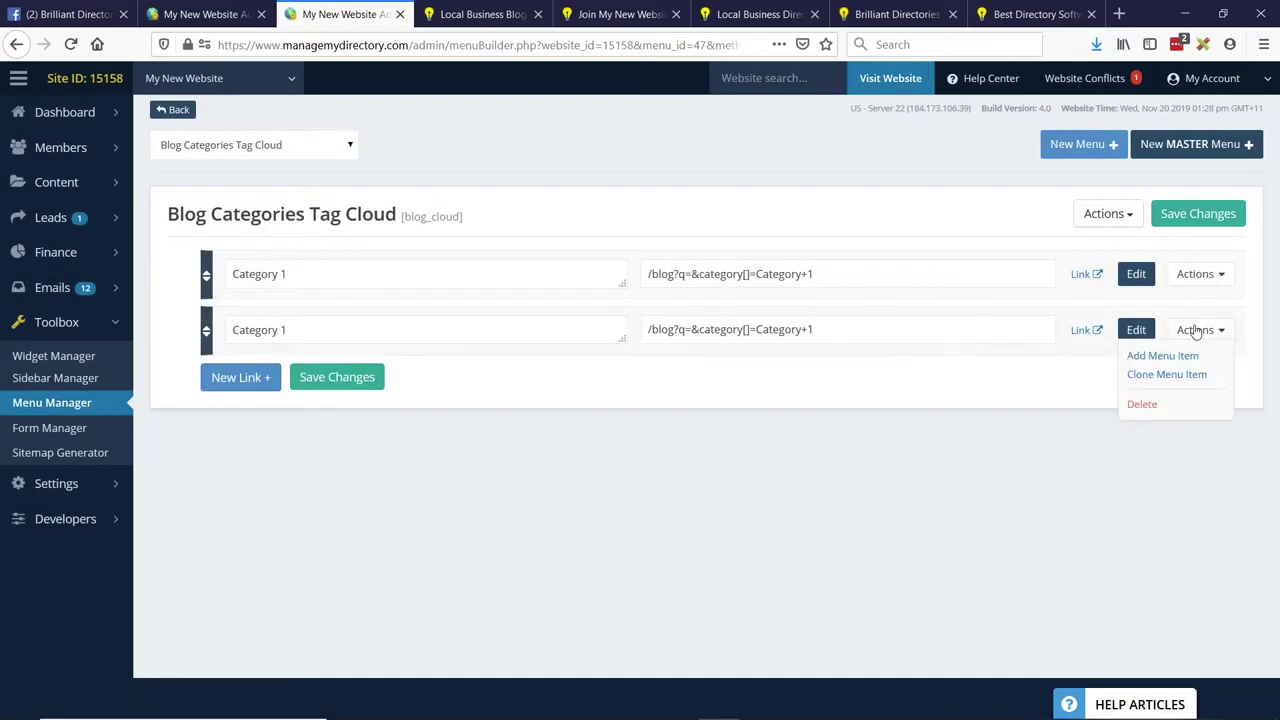
click(1168, 374)
click(575, 433)
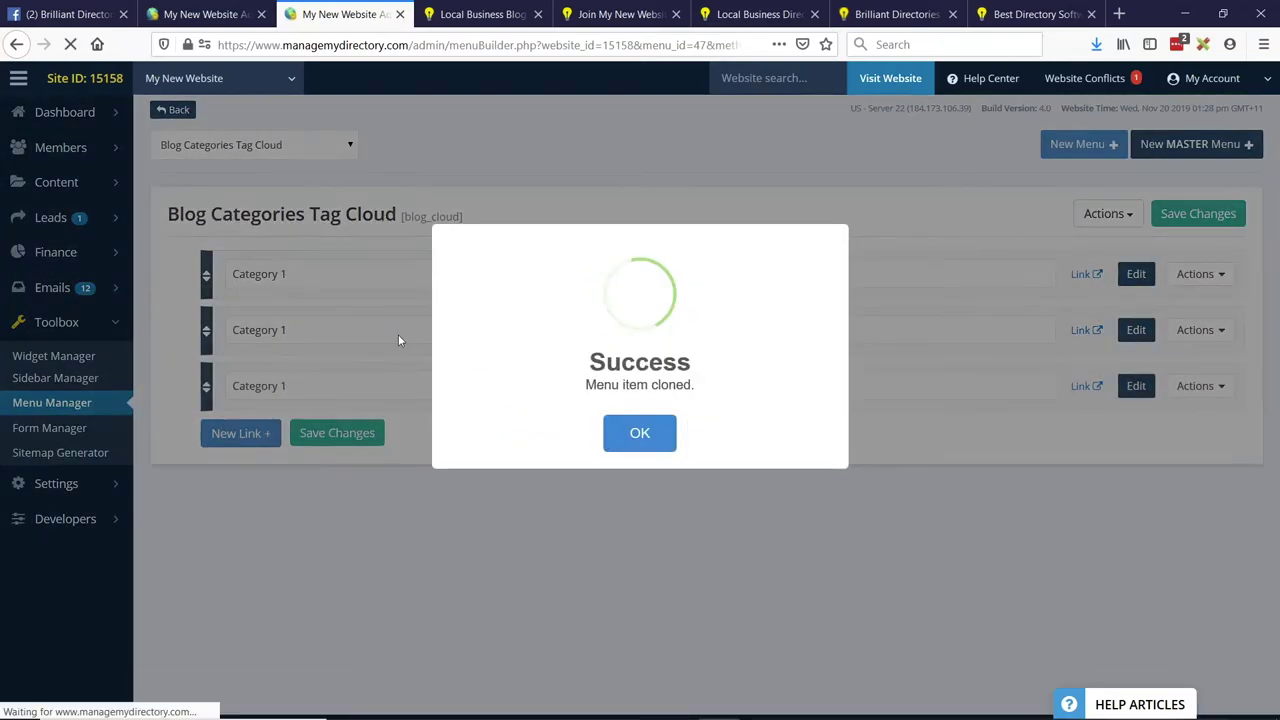
click(640, 432)
Rename the clones Category 2 and 3, end their URLs with 2 and 3, and save
click(285, 330)
key(BackSpace)
text(2)
double_click(282, 386)
text(3)
double_click(811, 330)
text(2)
double_click(811, 386)
text(3)
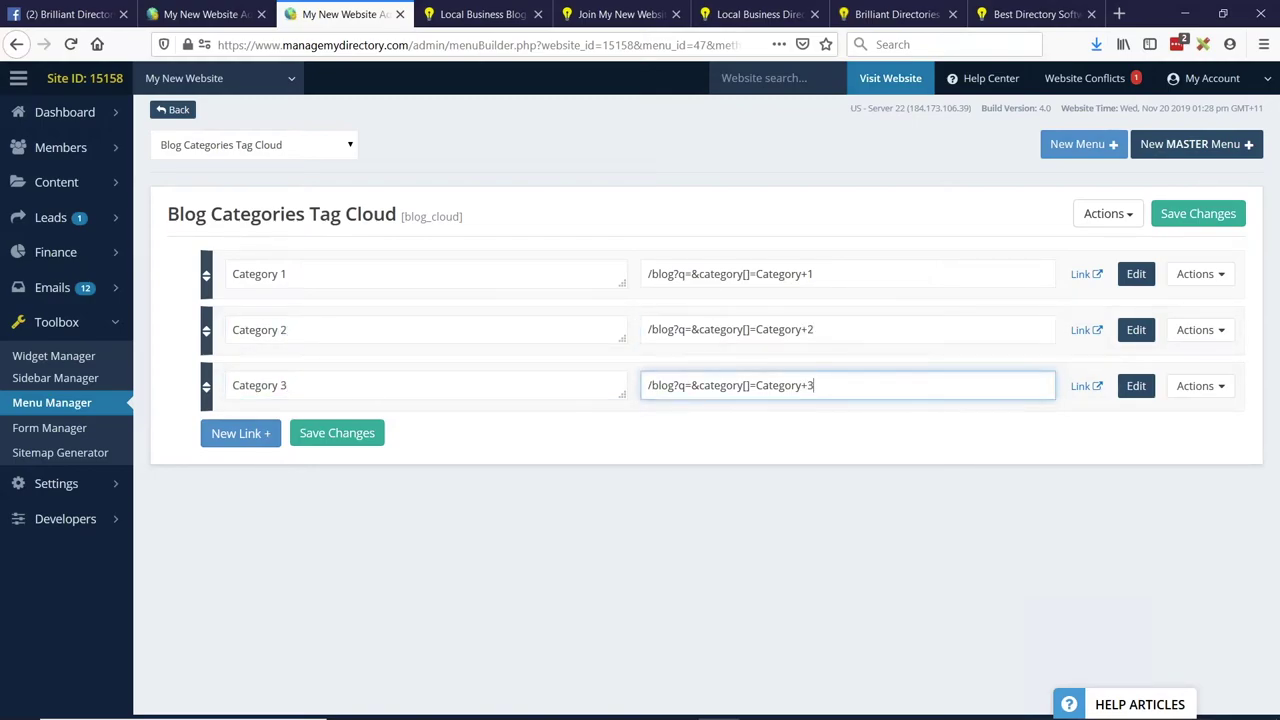
click(337, 432)
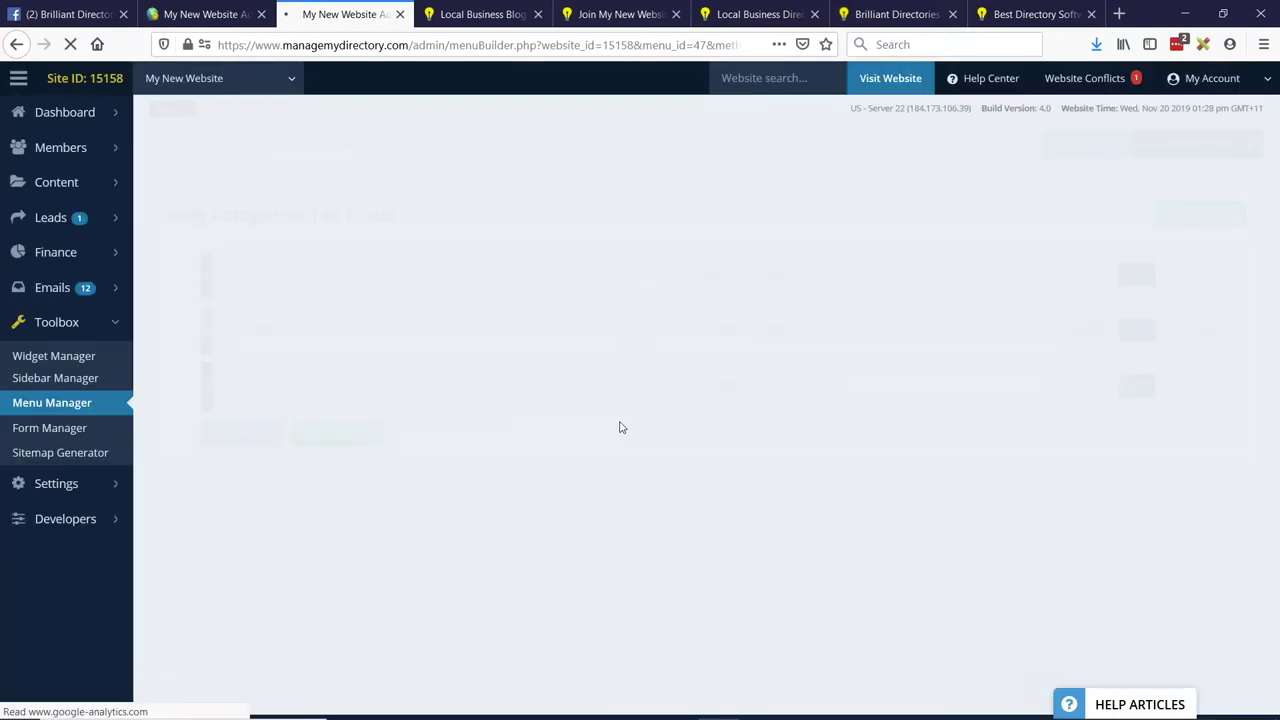
double_click(432, 215)
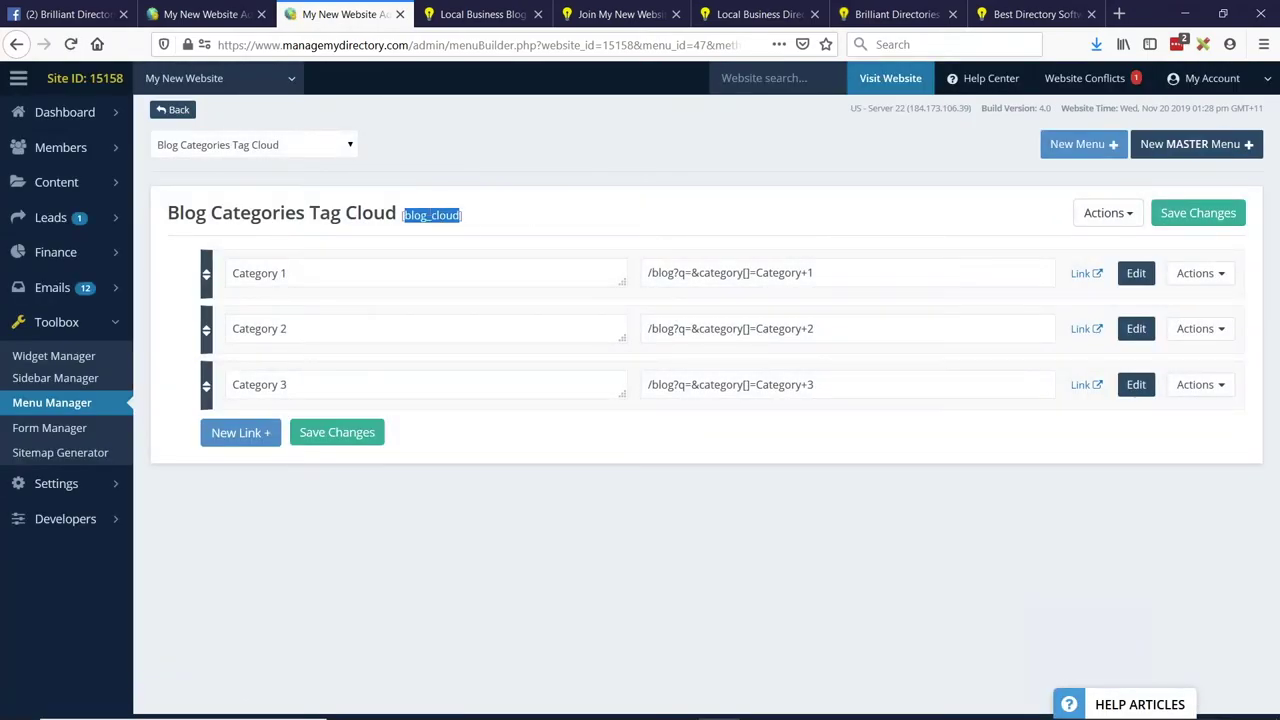
click(92, 381)
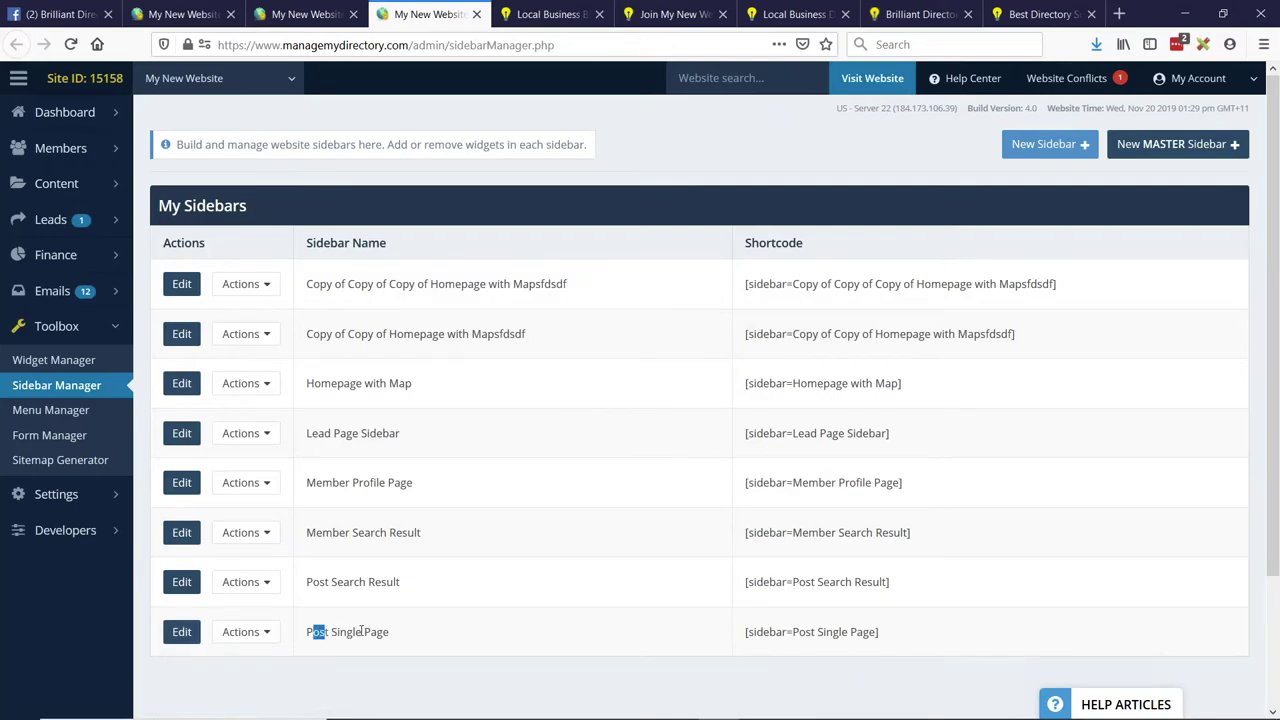
Edit the Post Single Page sidebar and open Widget Manager in a separate tab
drag(312, 632, 362, 632)
scroll(349, 620, down, 3)
click(182, 474)
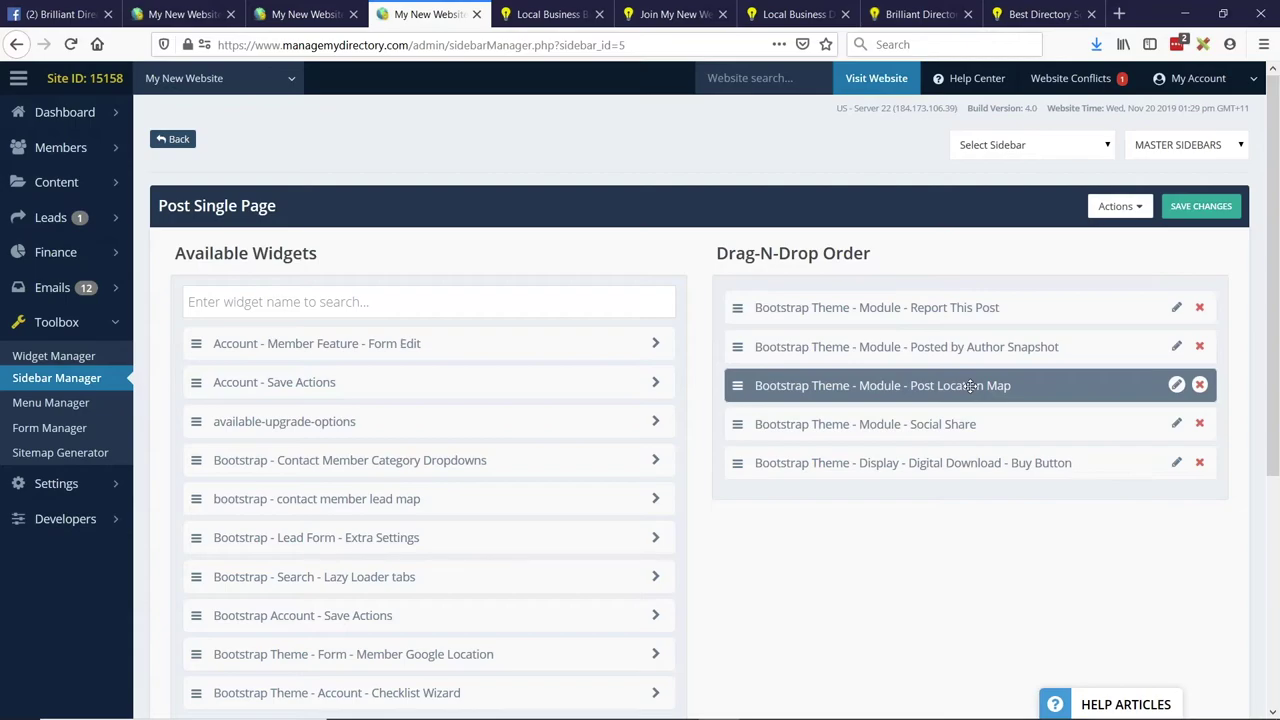
middle_click(62, 356)
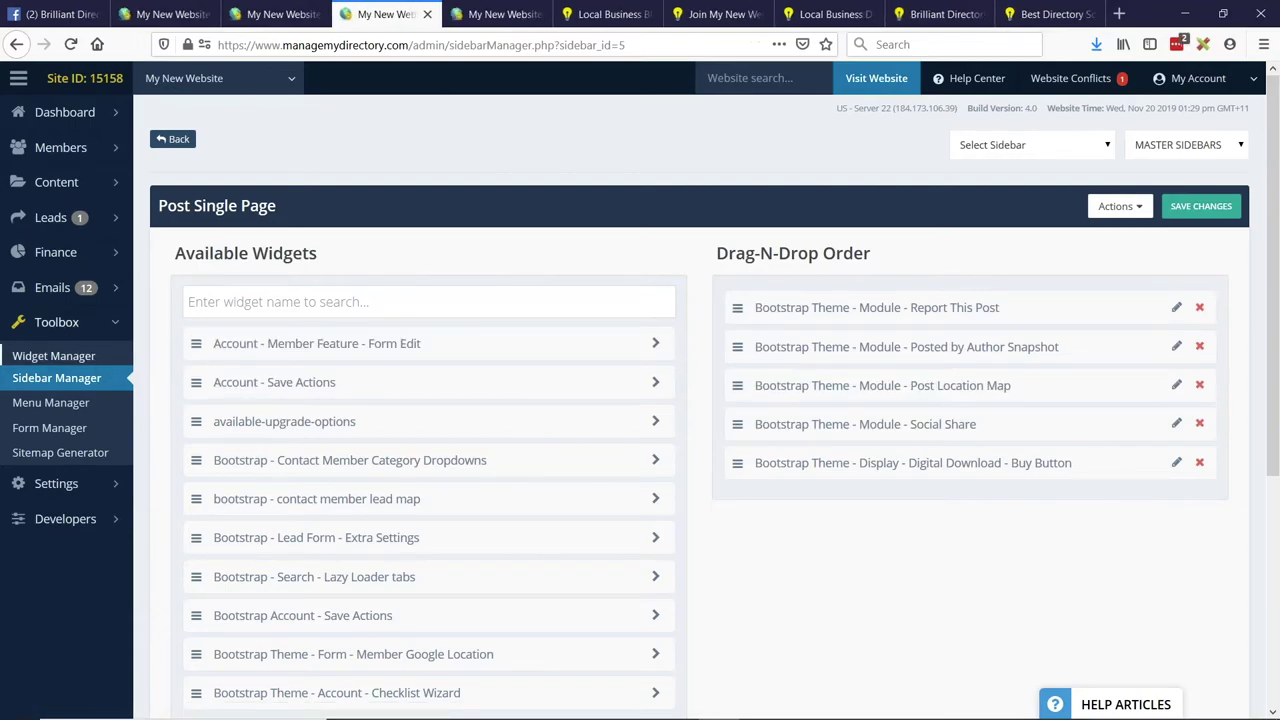
Create a widget 'Blog Tag Cloud' with HTML [menu=blog_cloud] and save it
click(497, 14)
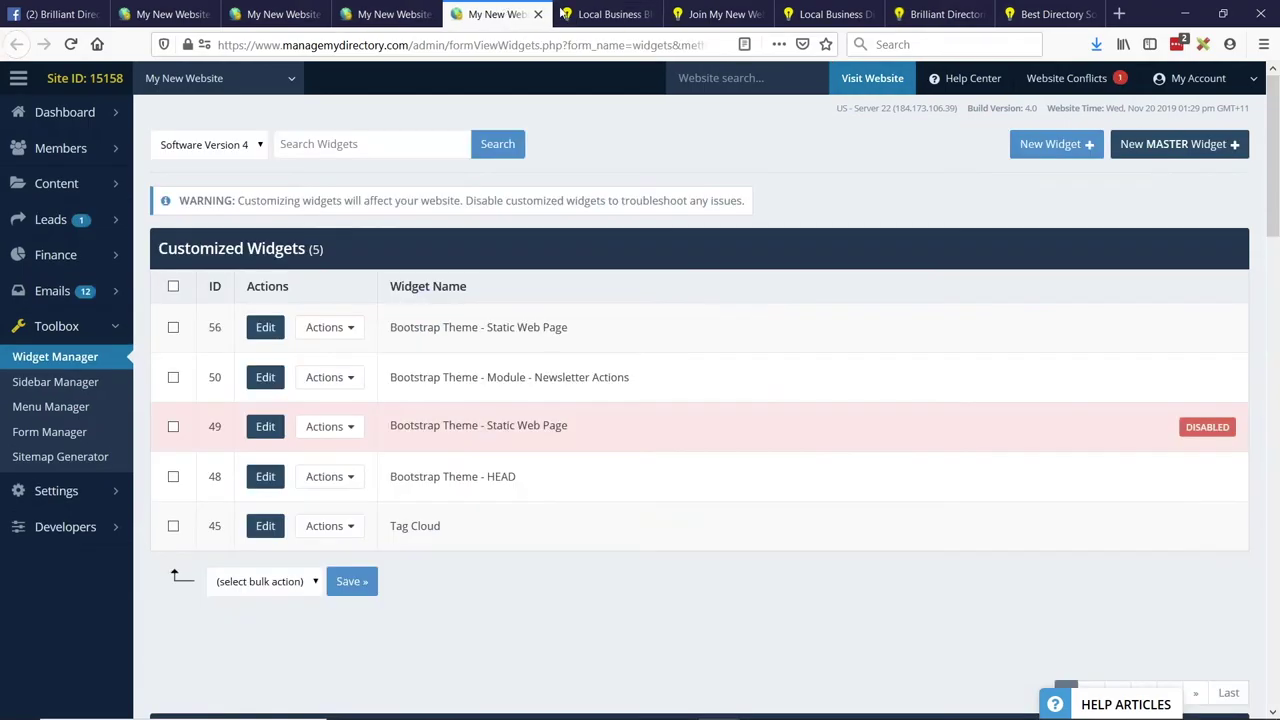
click(1086, 151)
click(209, 374)
key(ctrl+v)
text([menu=)
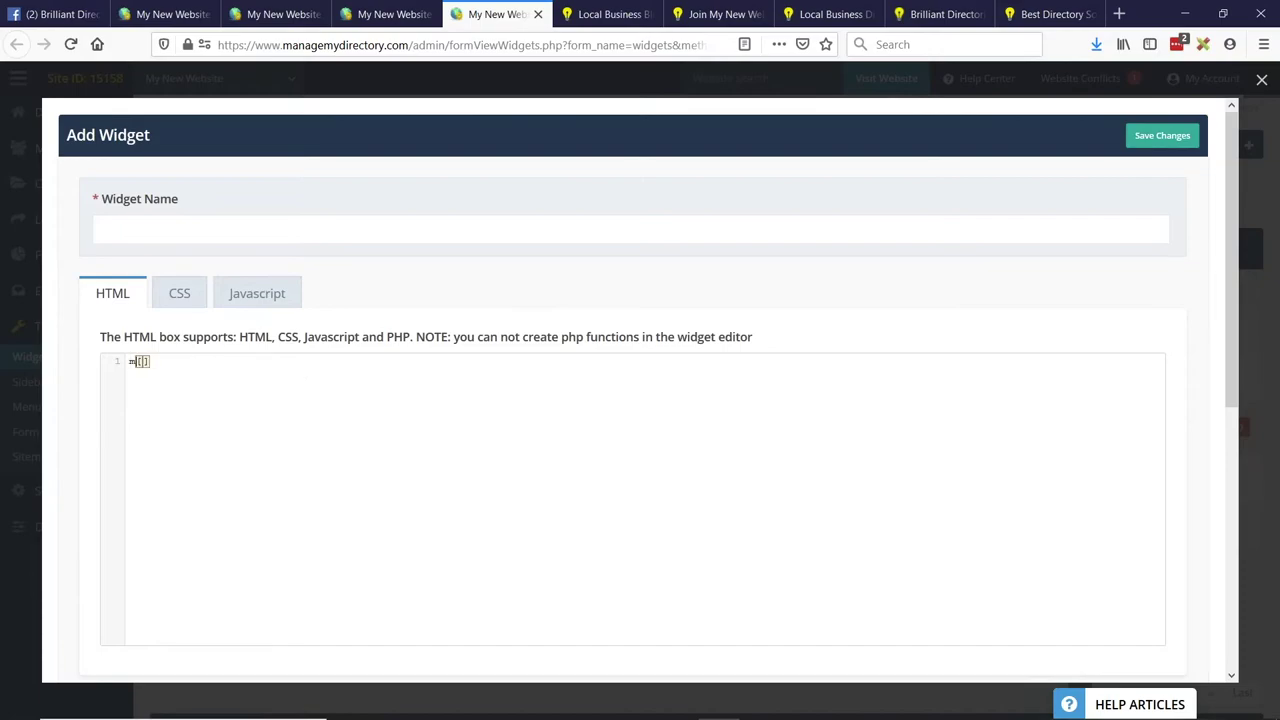
key(ctrl+v)
click(153, 234)
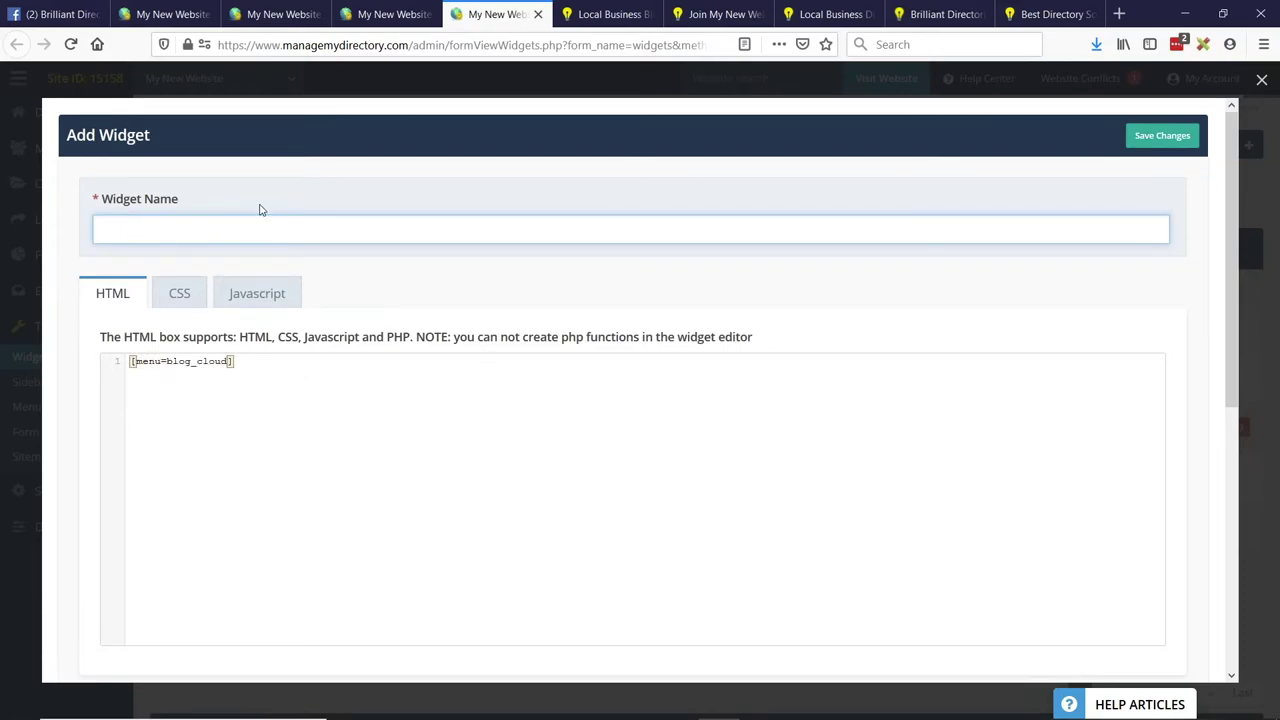
text(Blog Tag Cloud)
triple_click(229, 229)
key(ctrl+c)
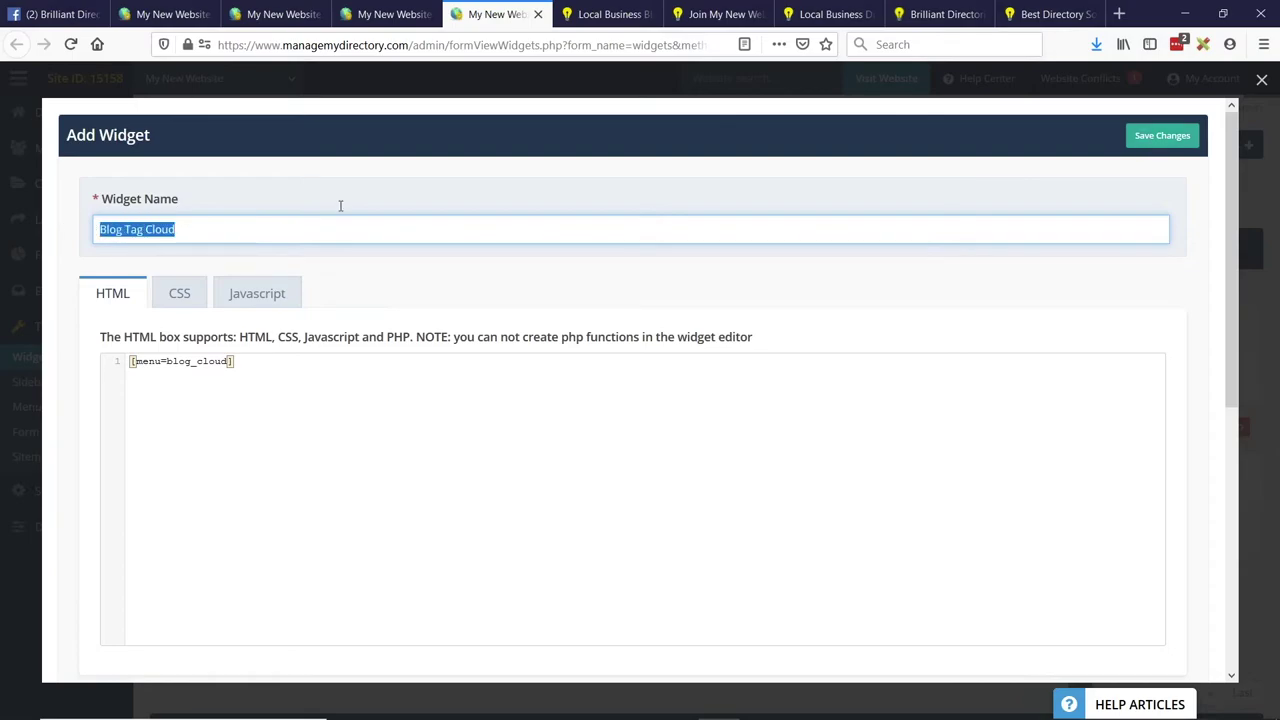
click(1160, 140)
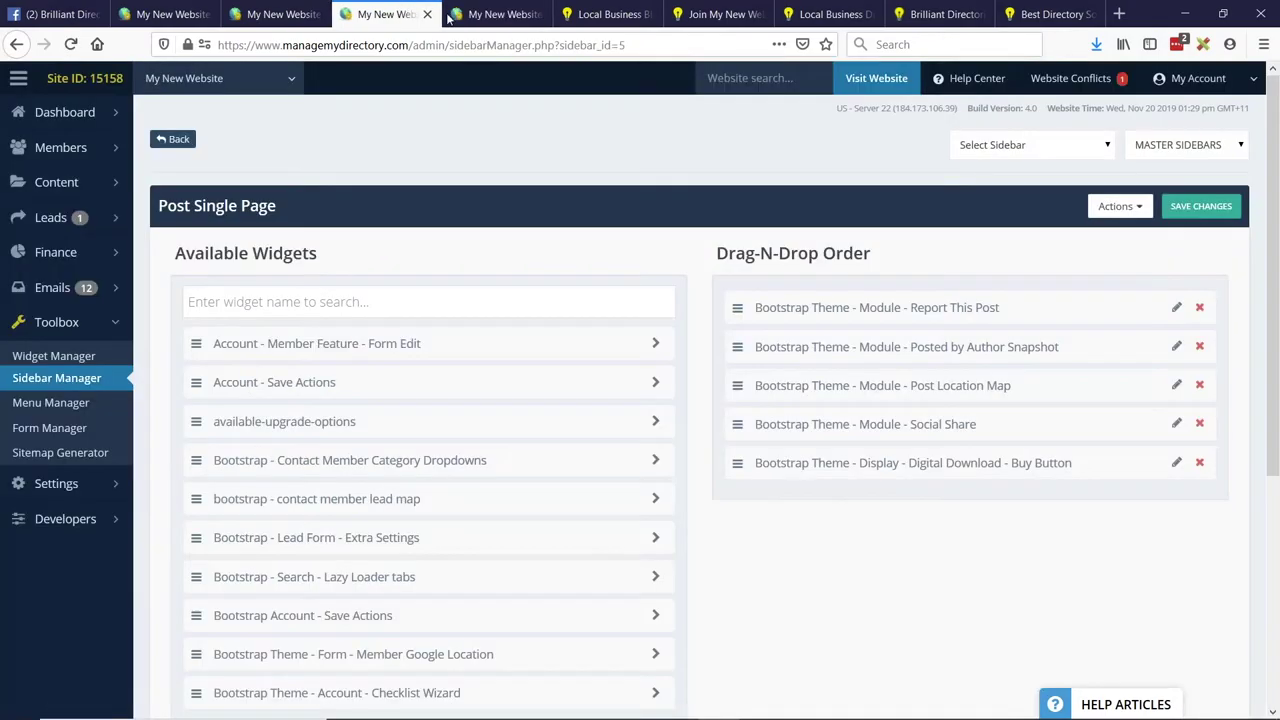
Drag Blog Tag Cloud to the top of the Post Single Page widget order and save
click(50, 381)
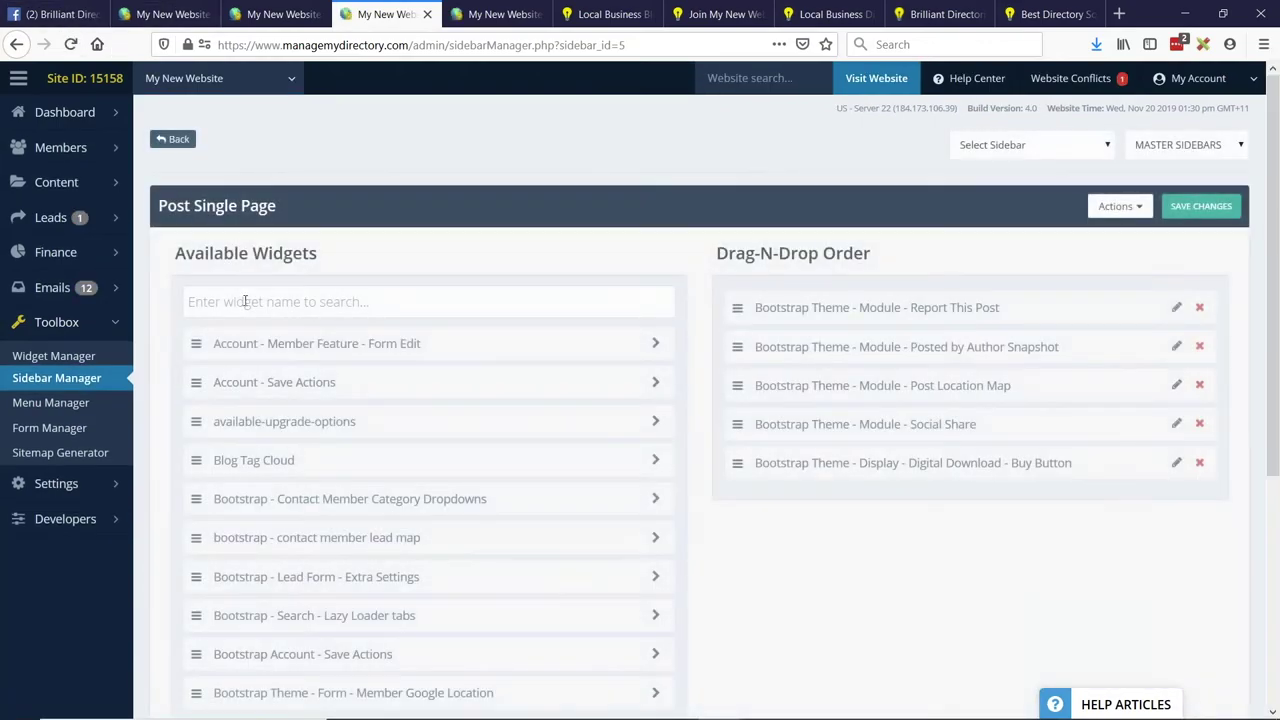
key(ctrl+v)
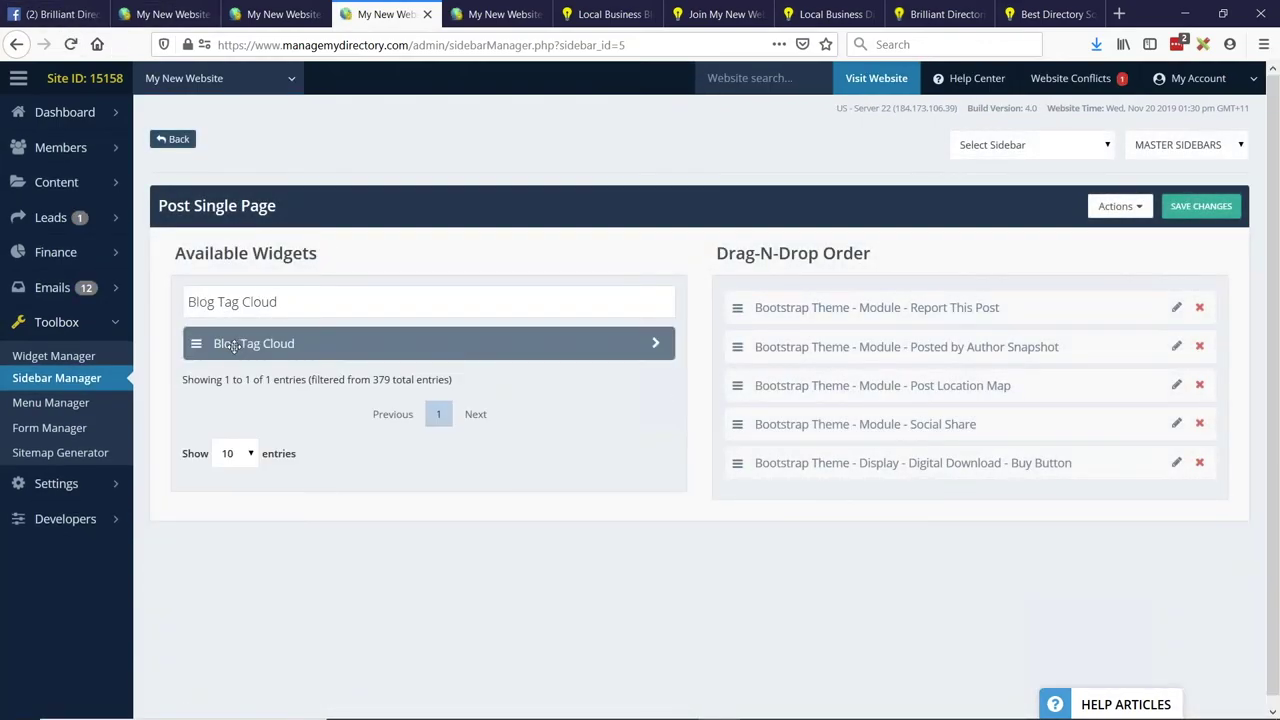
drag(245, 347, 832, 300)
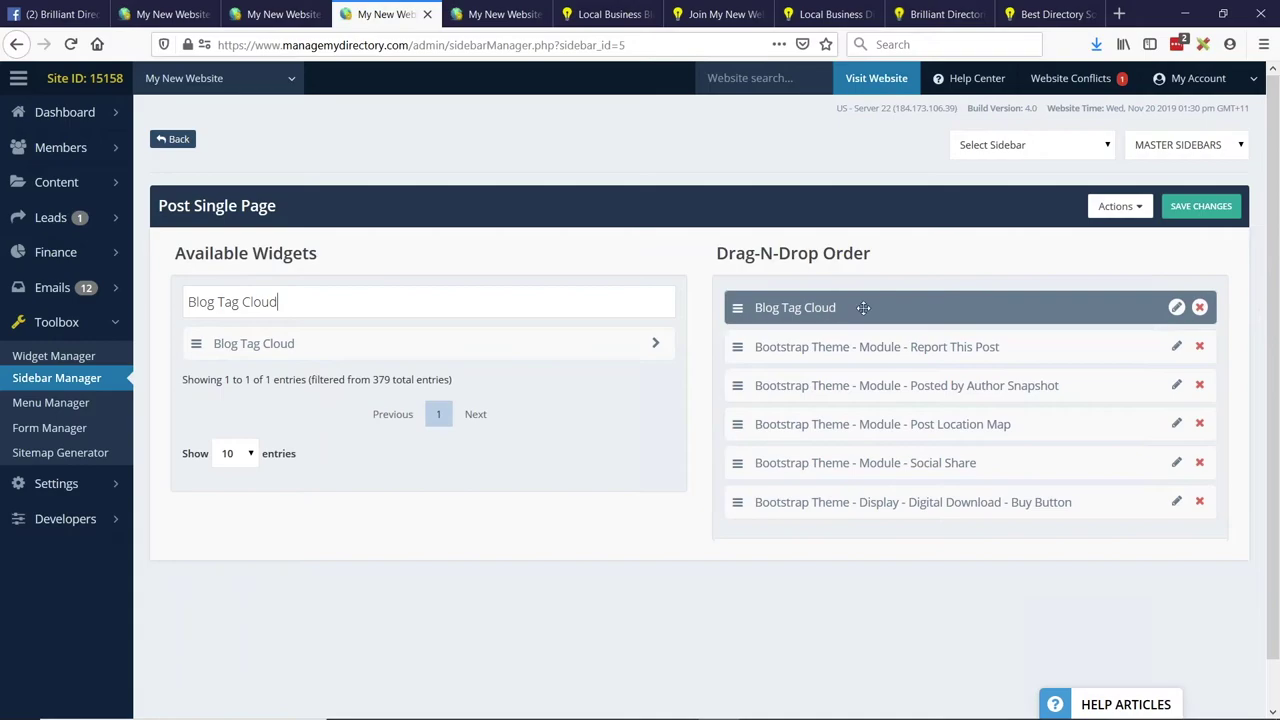
click(1201, 206)
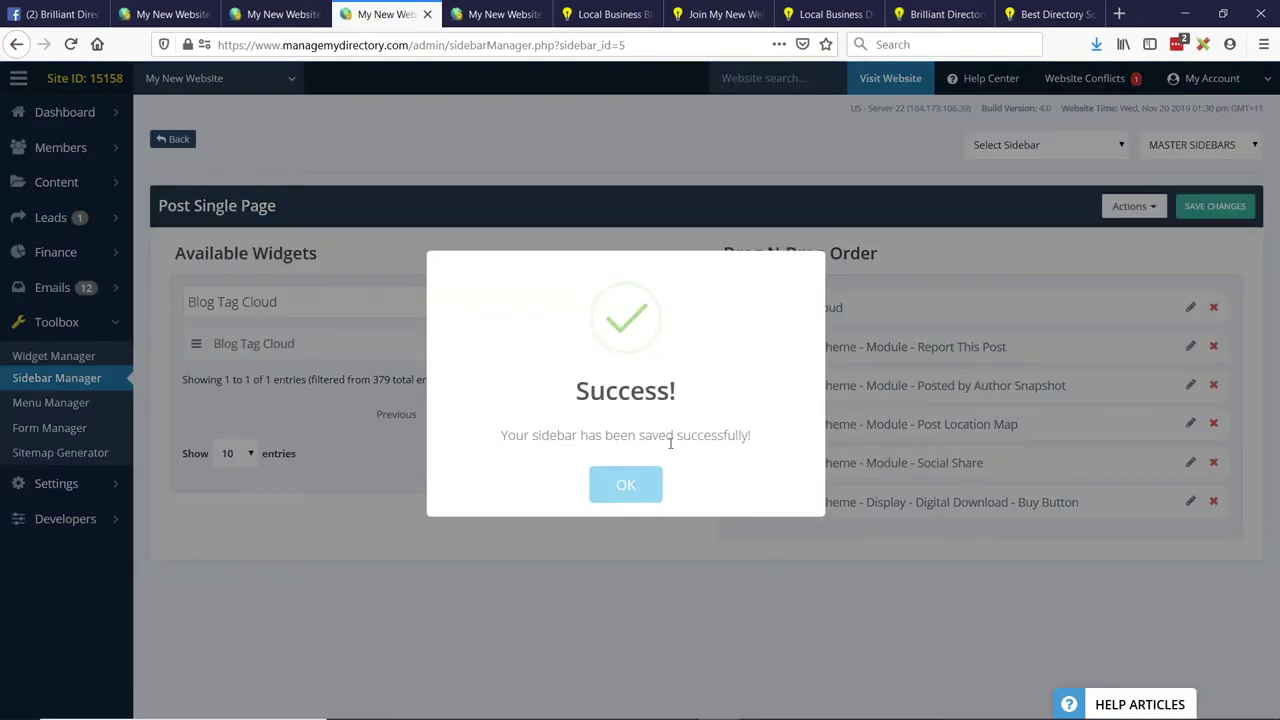
click(623, 483)
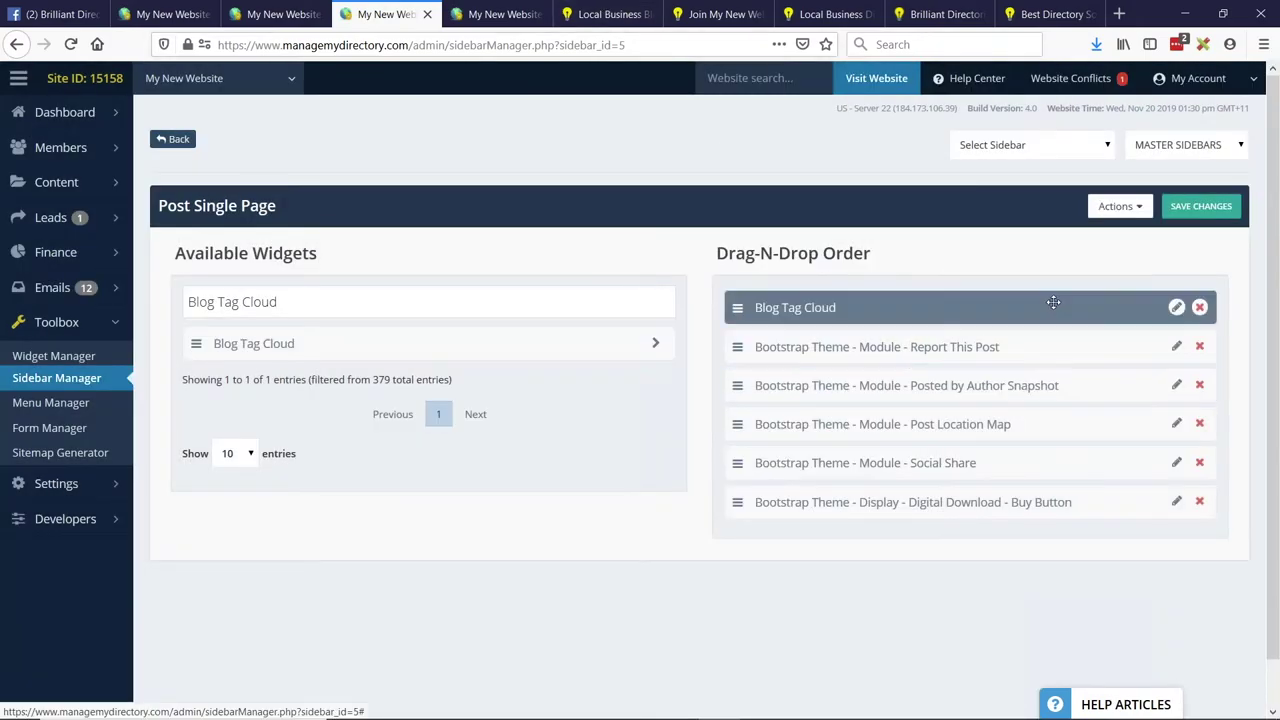
View the sidebar on Premium Member's Post, then return to the Blog Categories Tag Cloud editor
click(610, 14)
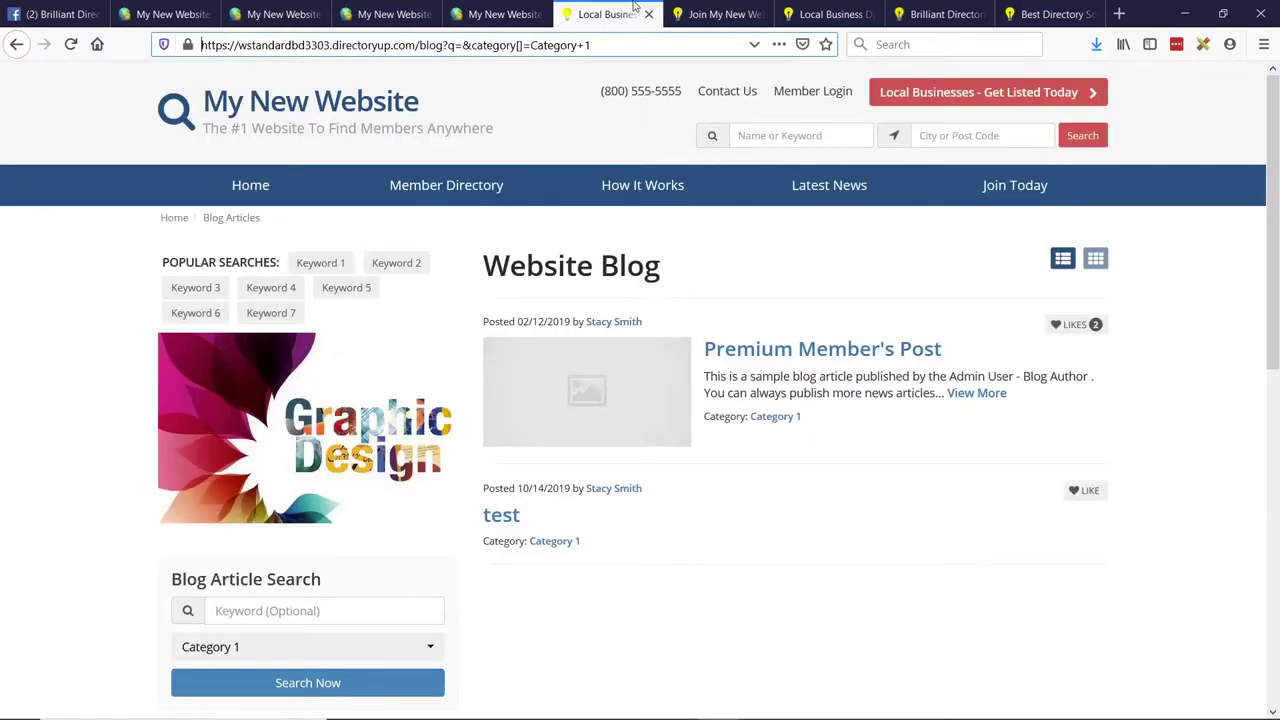
click(808, 352)
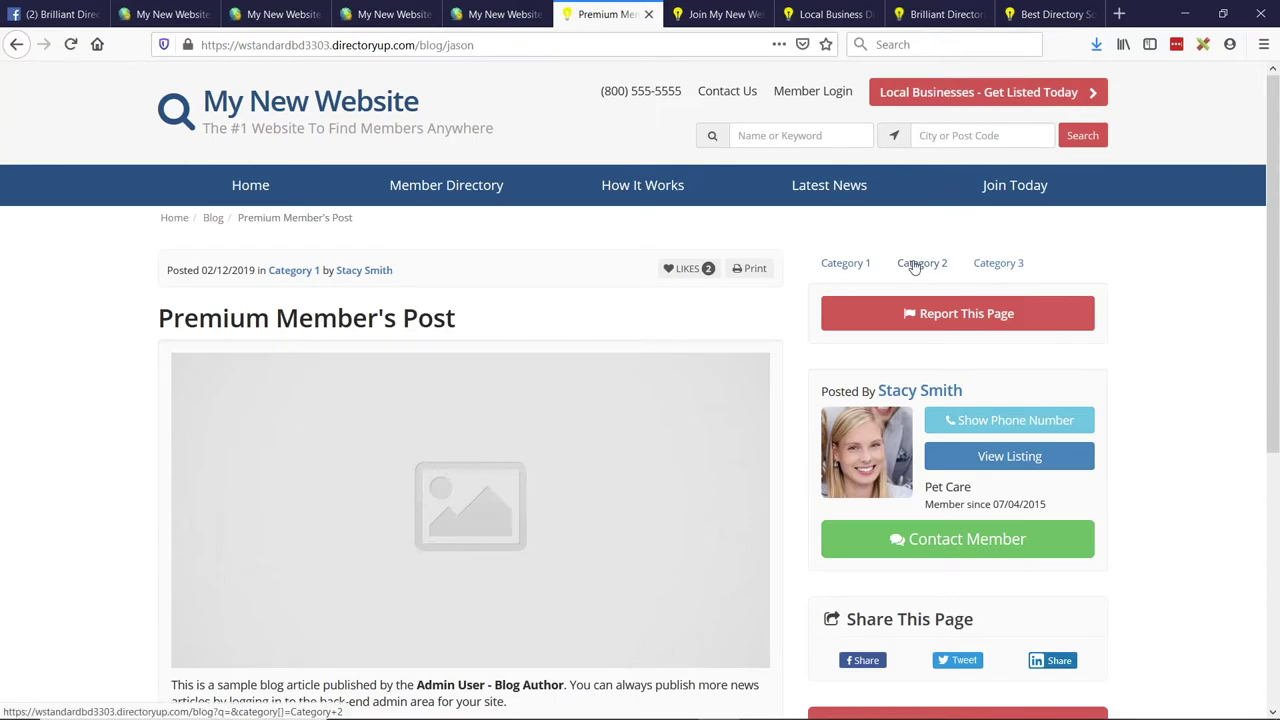
click(495, 14)
click(285, 14)
click(869, 152)
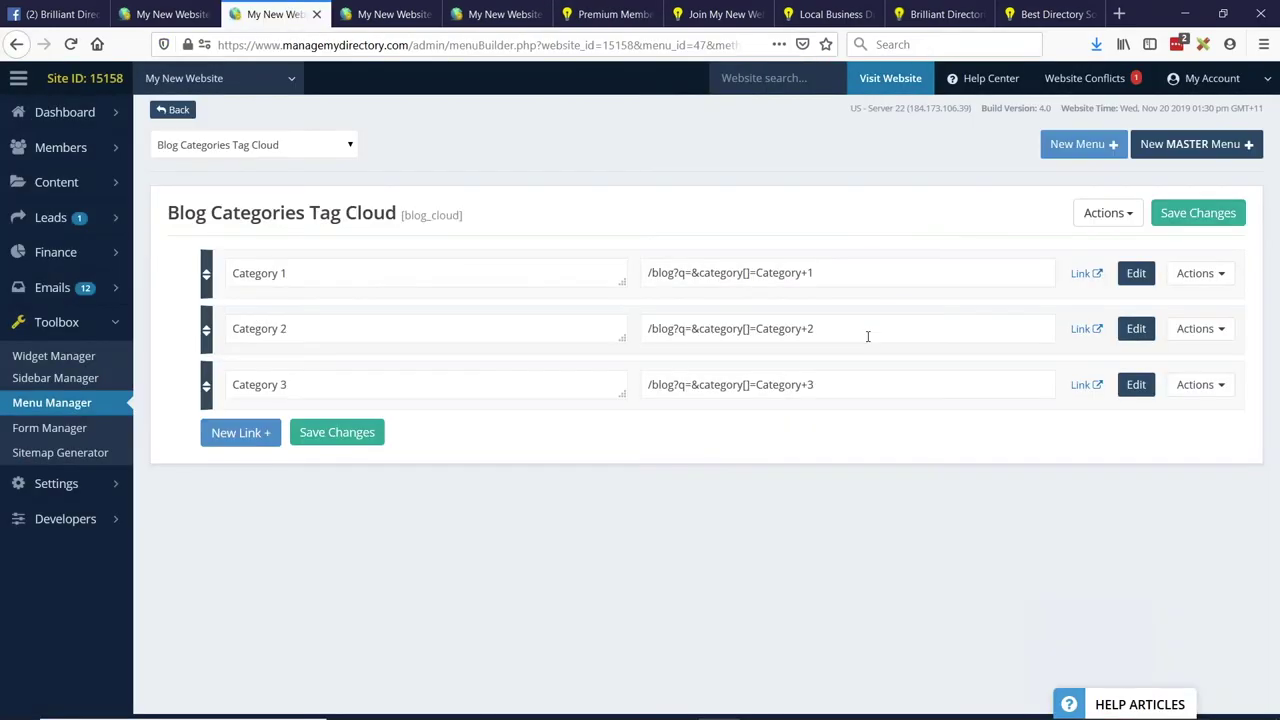
Find the Knowledge Center's CSS Classes list and copy the btn-danger red-button class
click(939, 16)
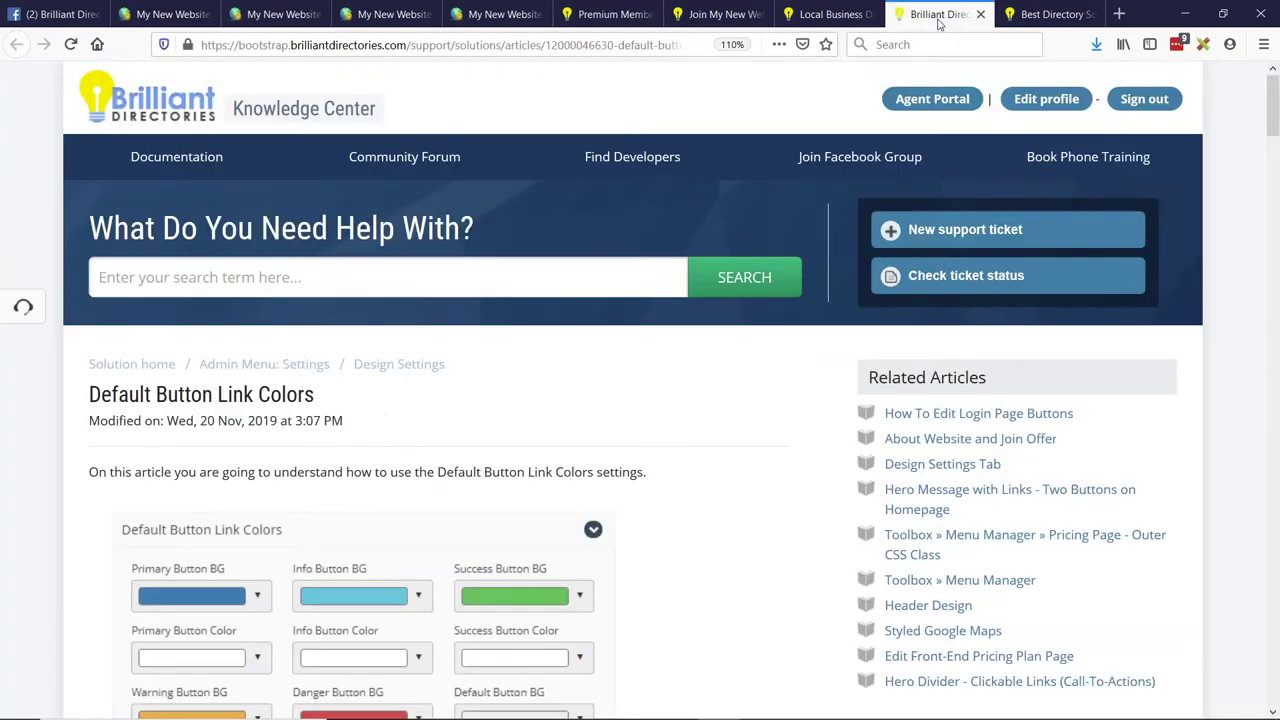
scroll(580, 361, down, 5)
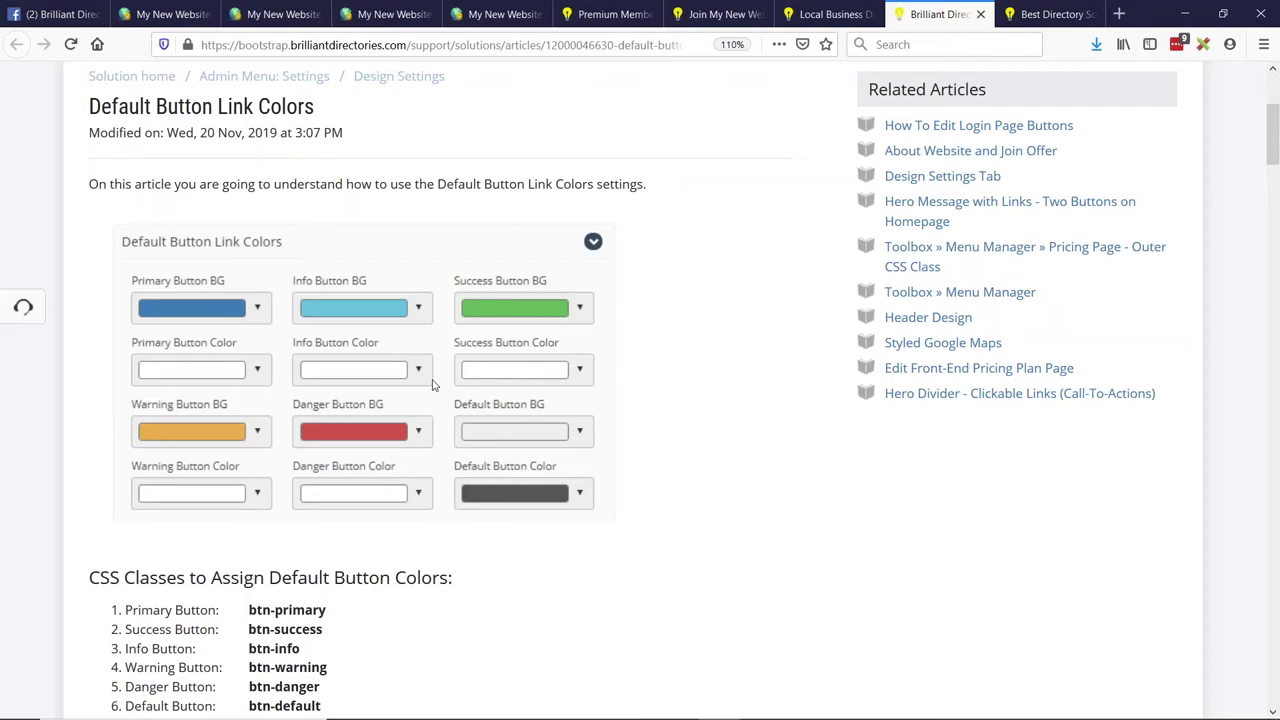
scroll(568, 440, down, 2)
double_click(352, 518)
click(350, 518)
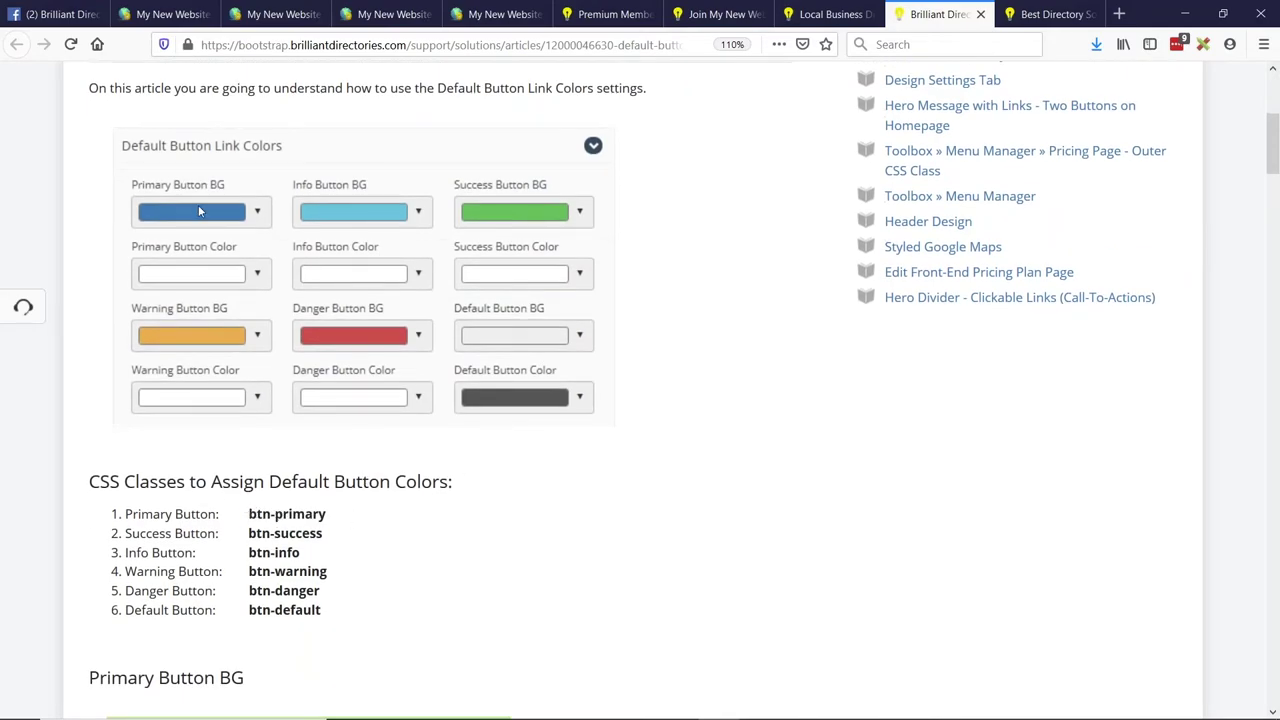
scroll(437, 380, down, 2)
drag(250, 420, 329, 420)
drag(88, 385, 136, 385)
click(268, 397)
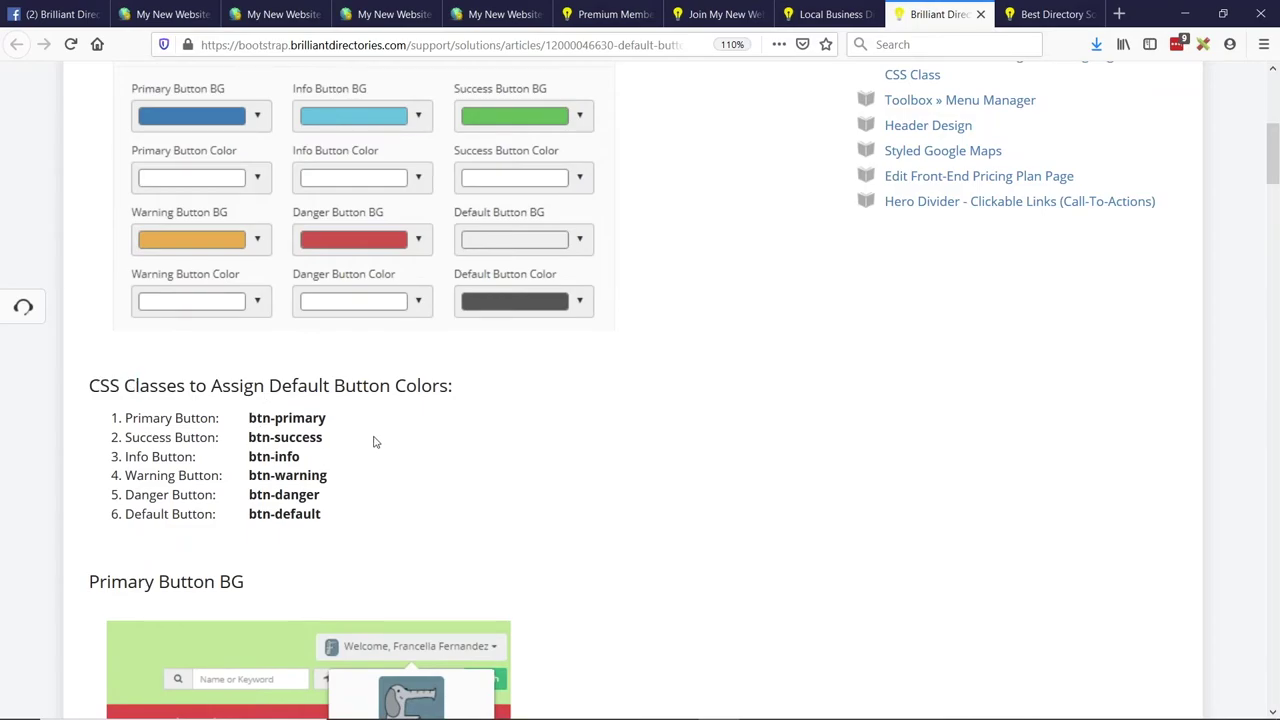
scroll(277, 177, up, 2)
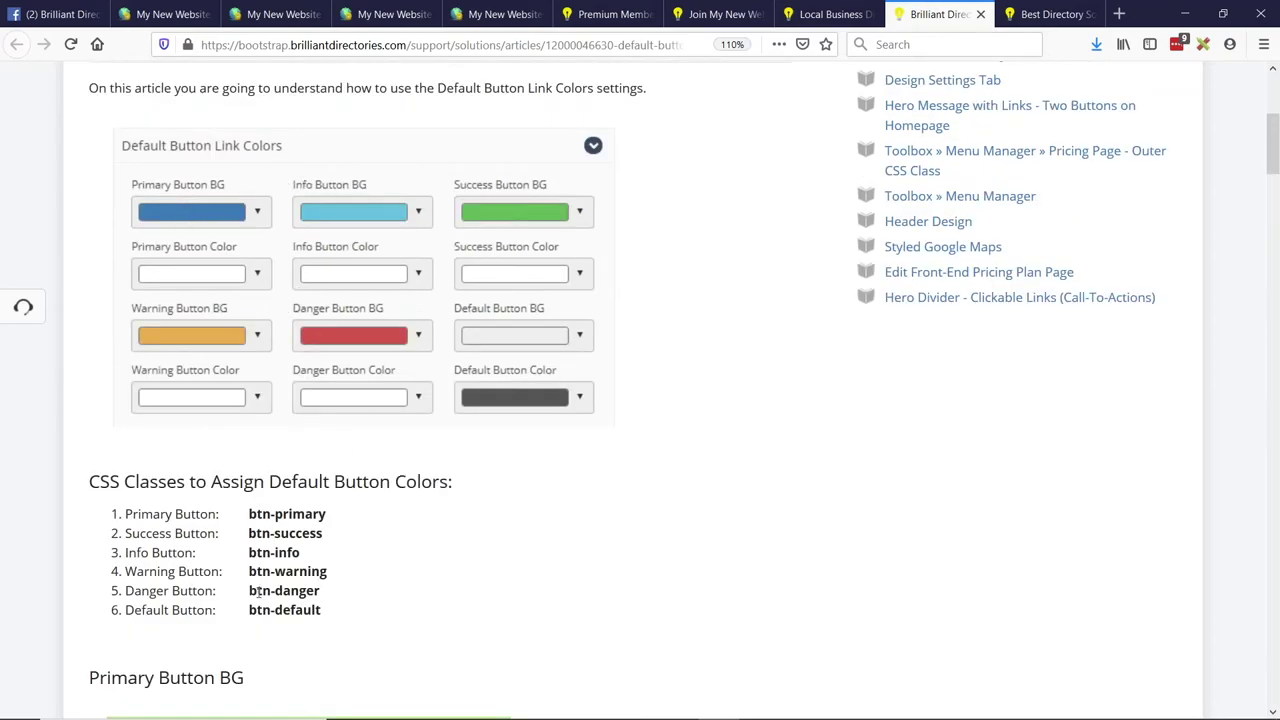
drag(249, 591, 317, 592)
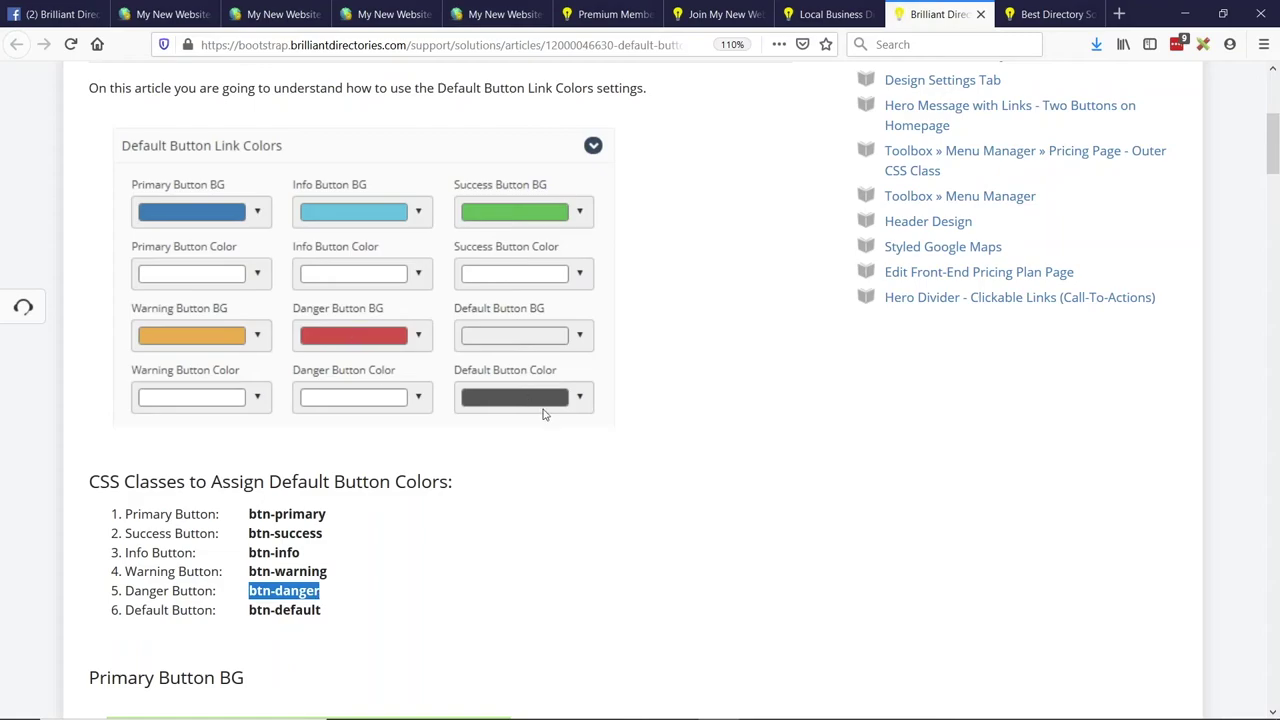
click(297, 9)
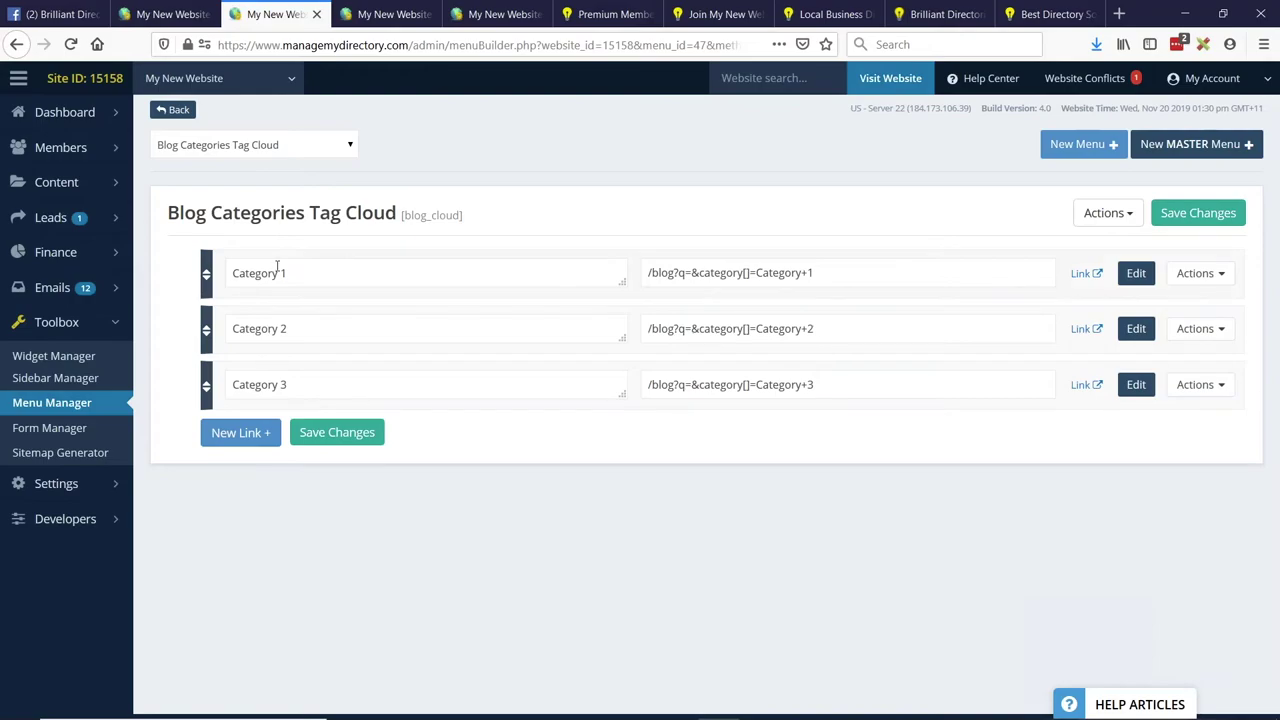
Give the Category 1 link the btn-danger CSS class and copy that value
click(1136, 273)
click(653, 343)
text(btn-danger)
drag(673, 322, 725, 322)
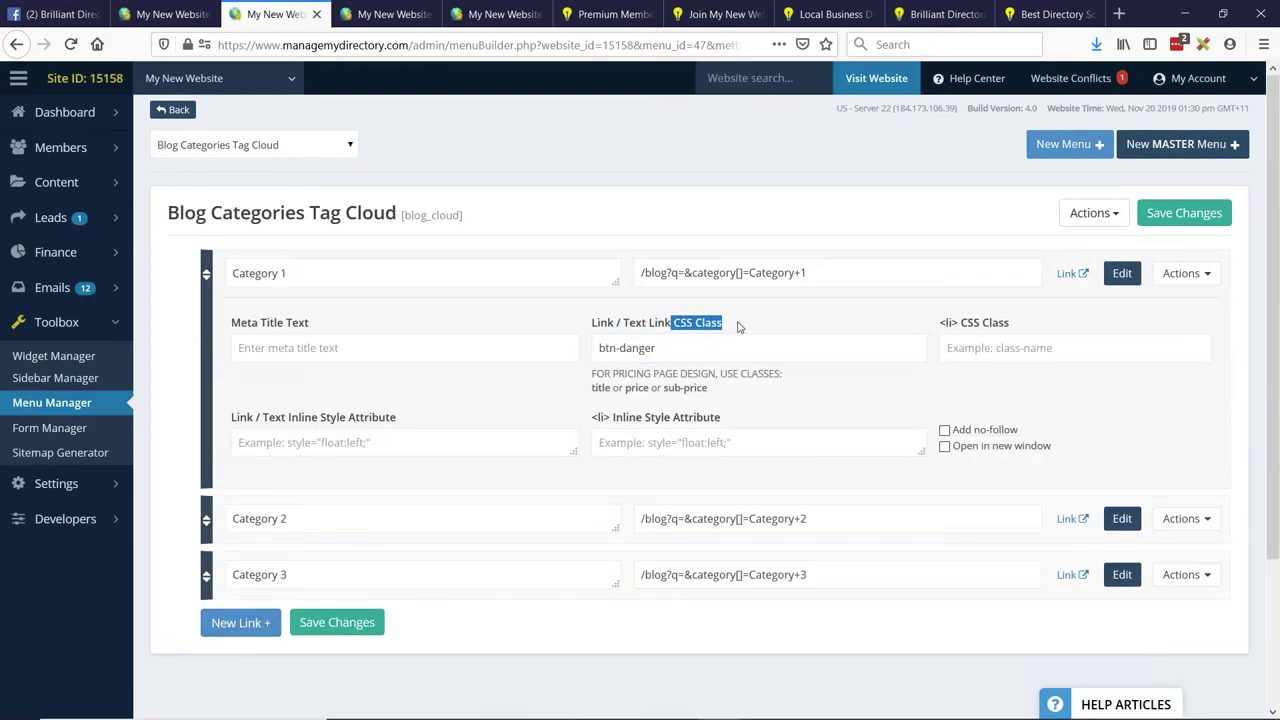
triple_click(671, 348)
key(ctrl+c)
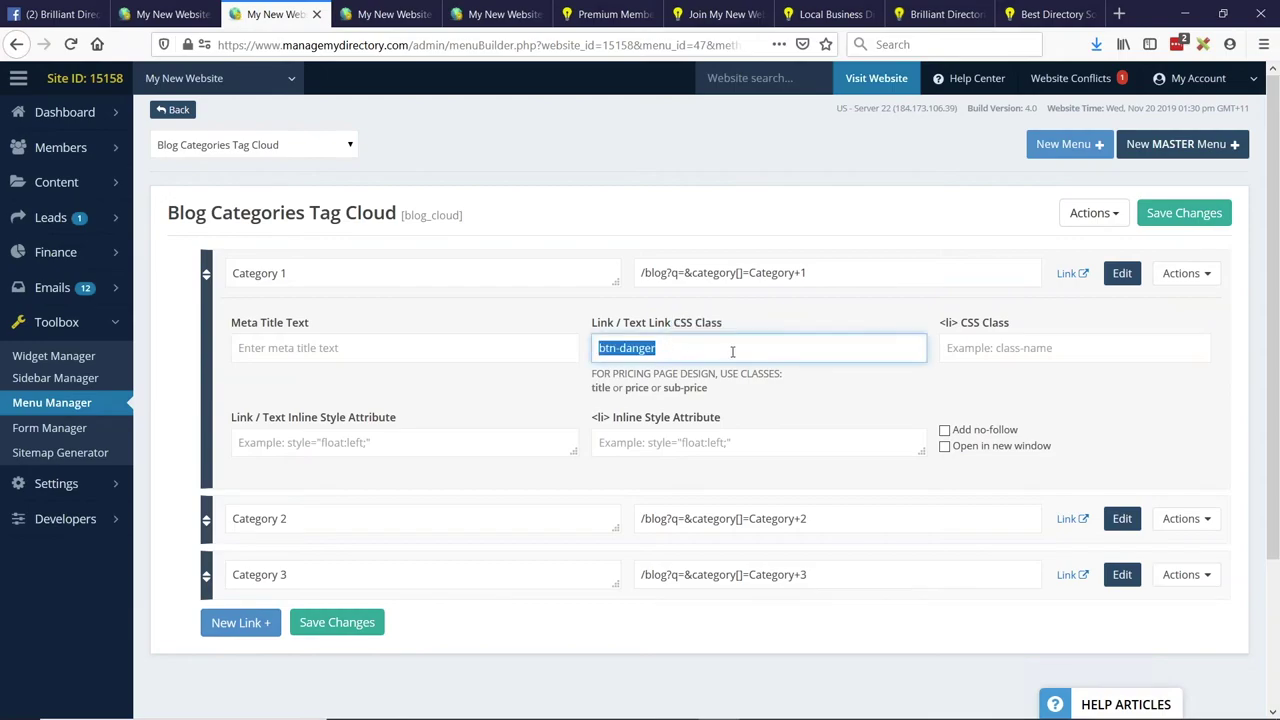
scroll(818, 378, down, 1)
Apply btn-danger to the Category 2 and Category 3 links and save the menu
click(1122, 430)
click(670, 505)
key(ctrl+v)
scroll(1120, 457, down, 2)
click(1122, 460)
click(670, 535)
key(ctrl+v)
click(337, 698)
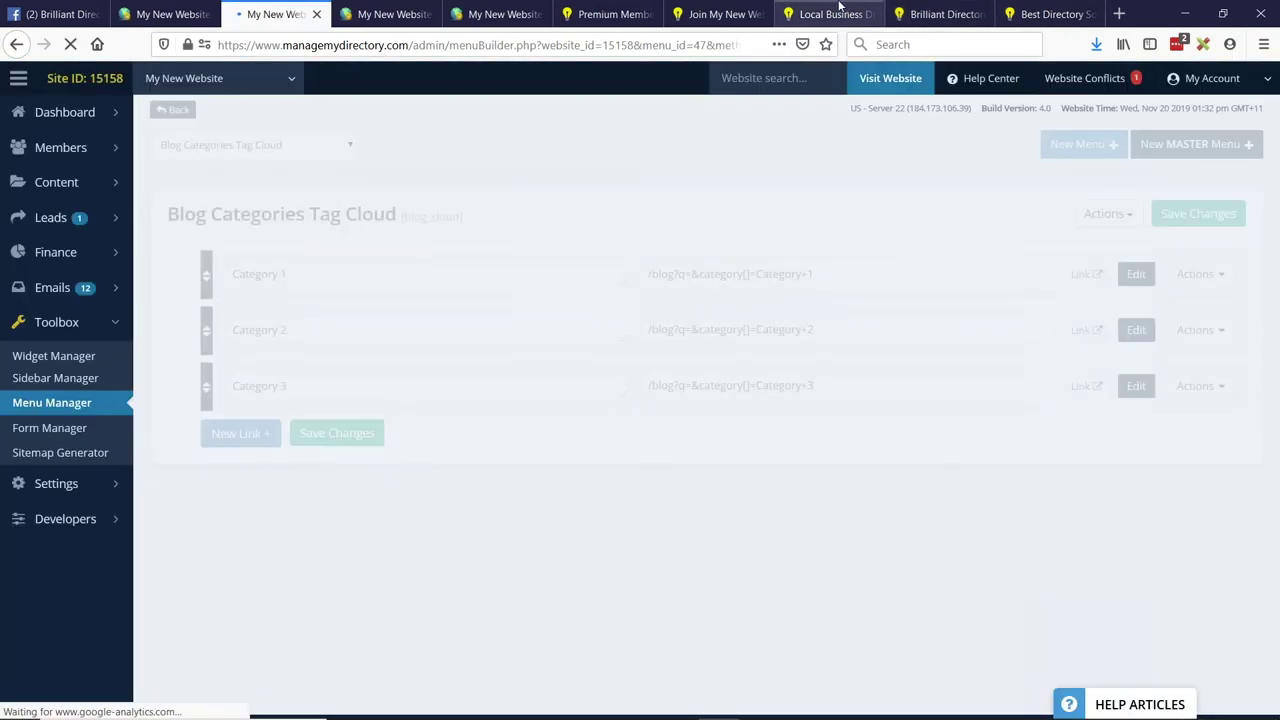
click(610, 14)
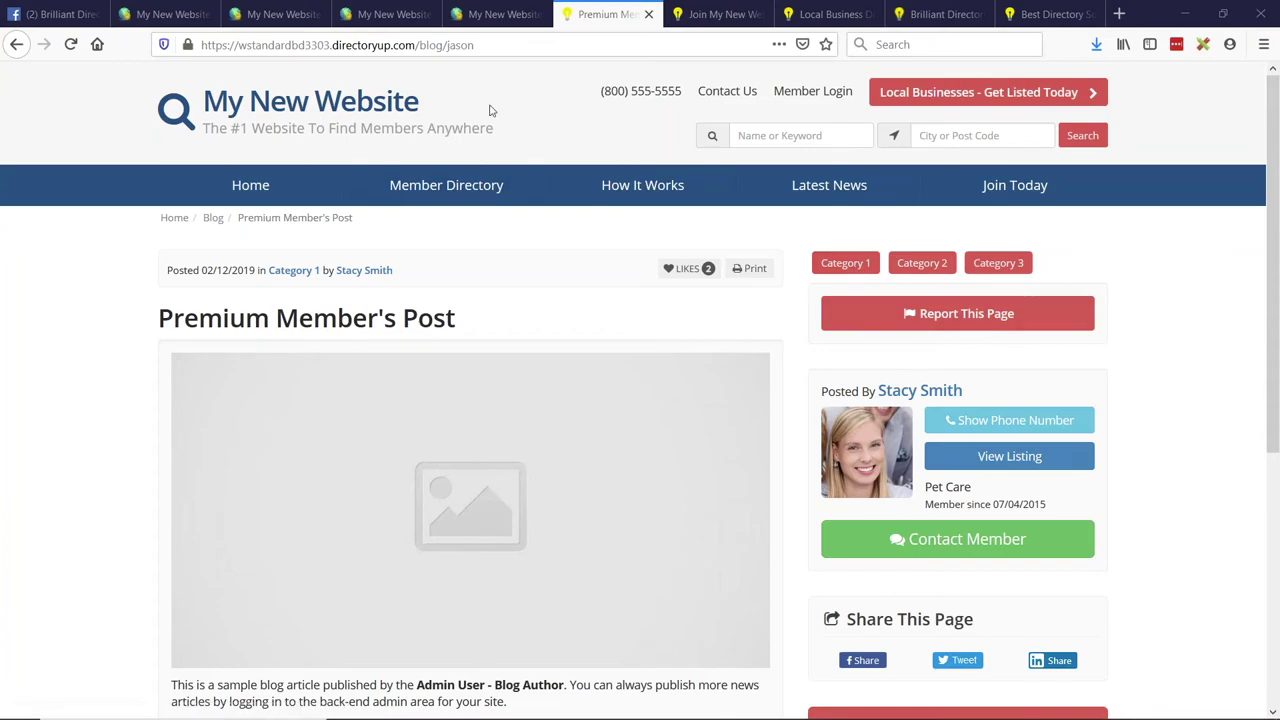
click(175, 9)
click(245, 12)
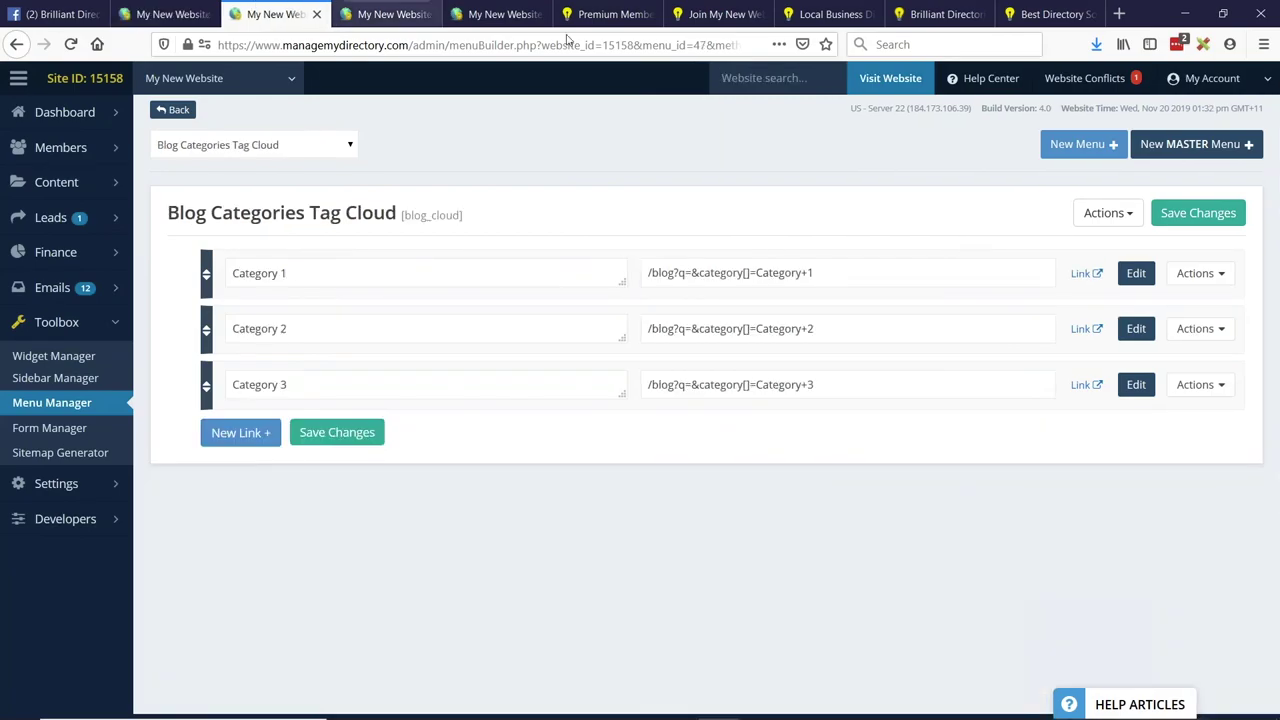
Add a 'POPULAR BLOG TOPICS:' menu item, move it to the top, and save
click(240, 433)
click(269, 441)
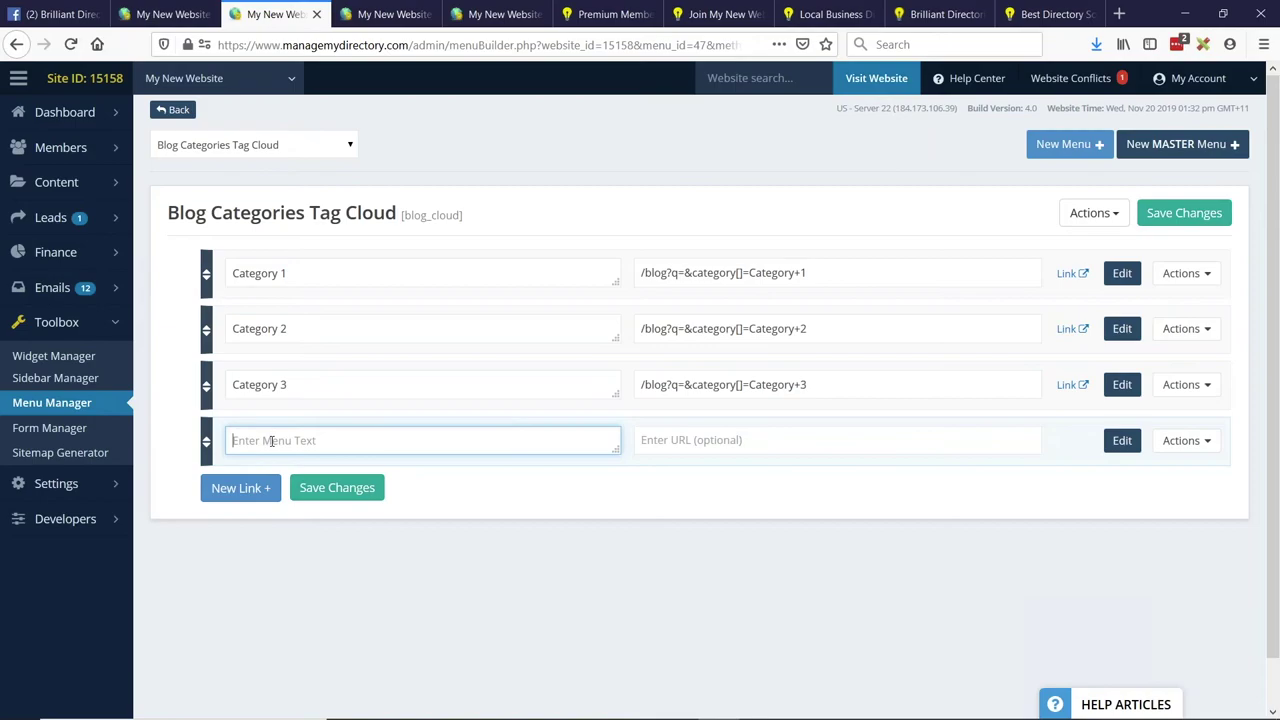
text(POPULAR )
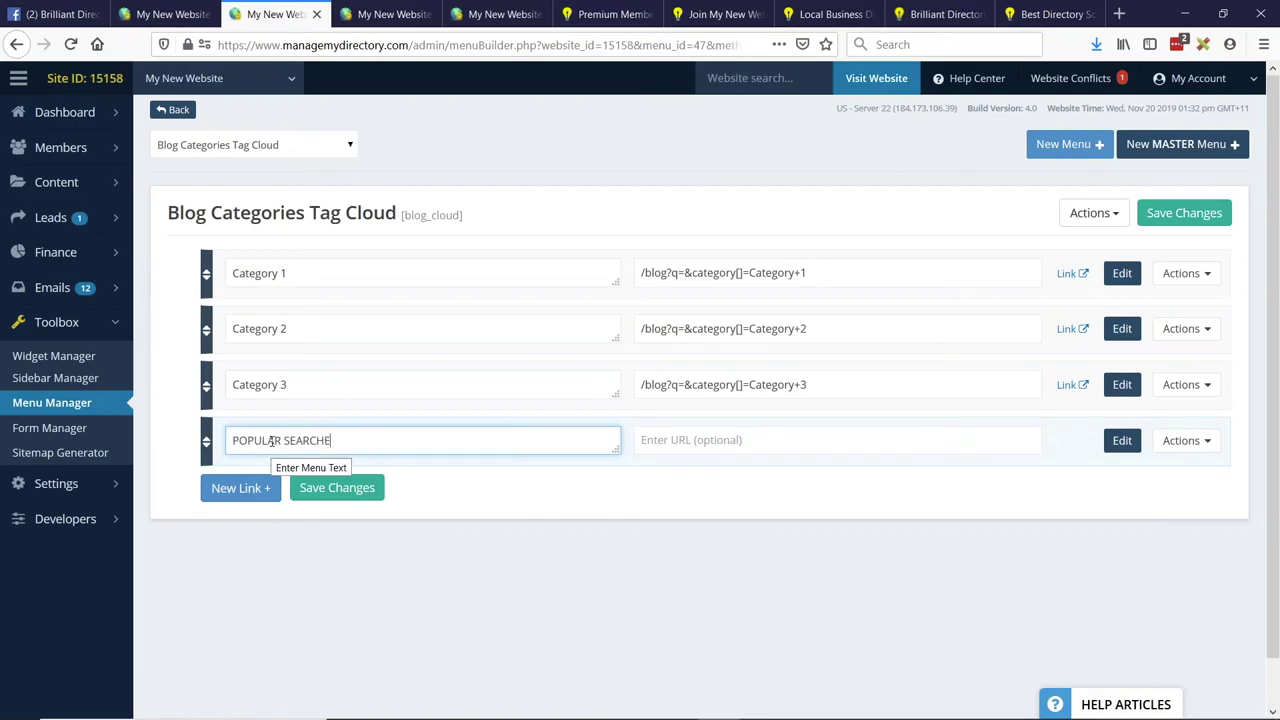
text(BLOG)
key(End)
text(:)
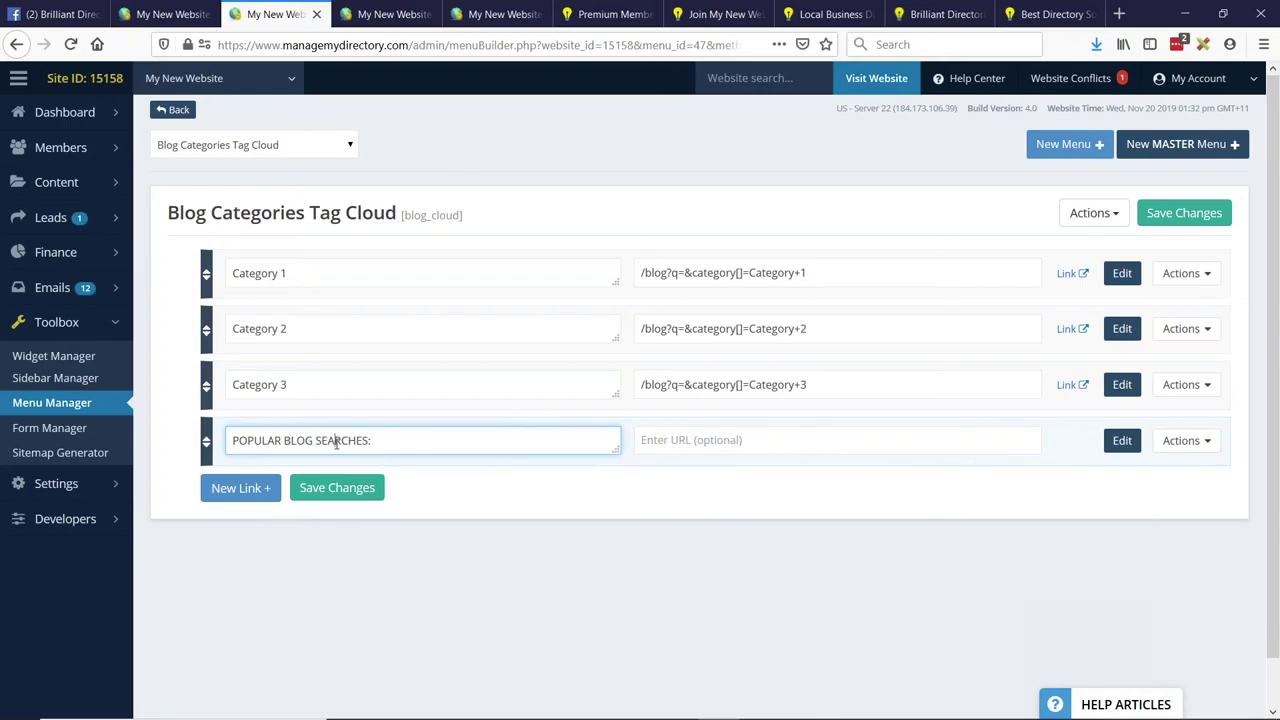
double_click(336, 441)
text(TOPICS)
drag(207, 432, 225, 255)
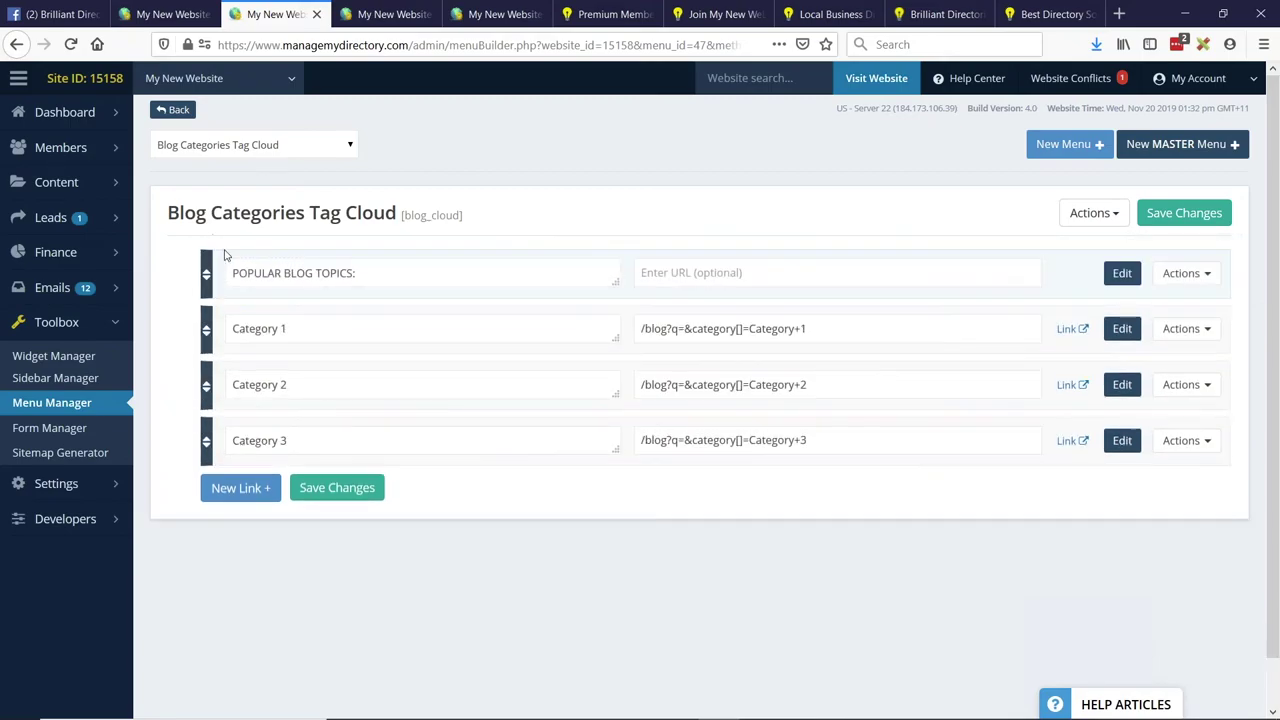
click(352, 488)
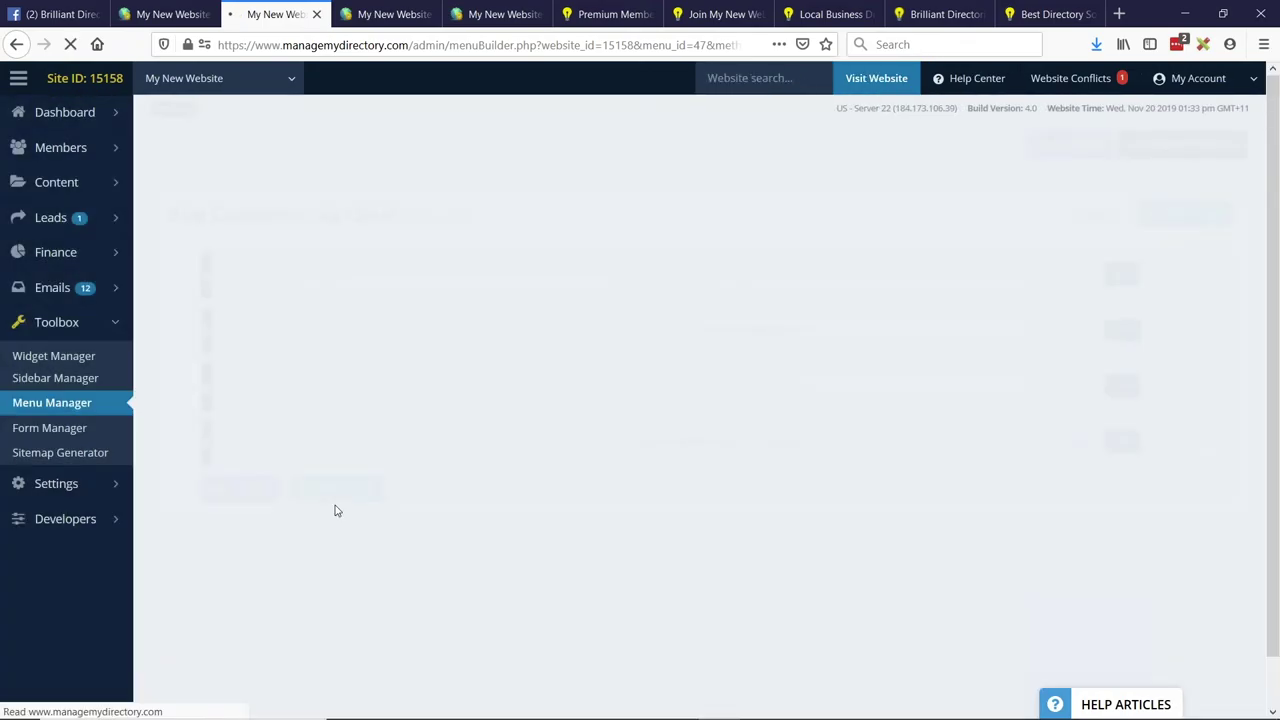
click(610, 14)
click(70, 44)
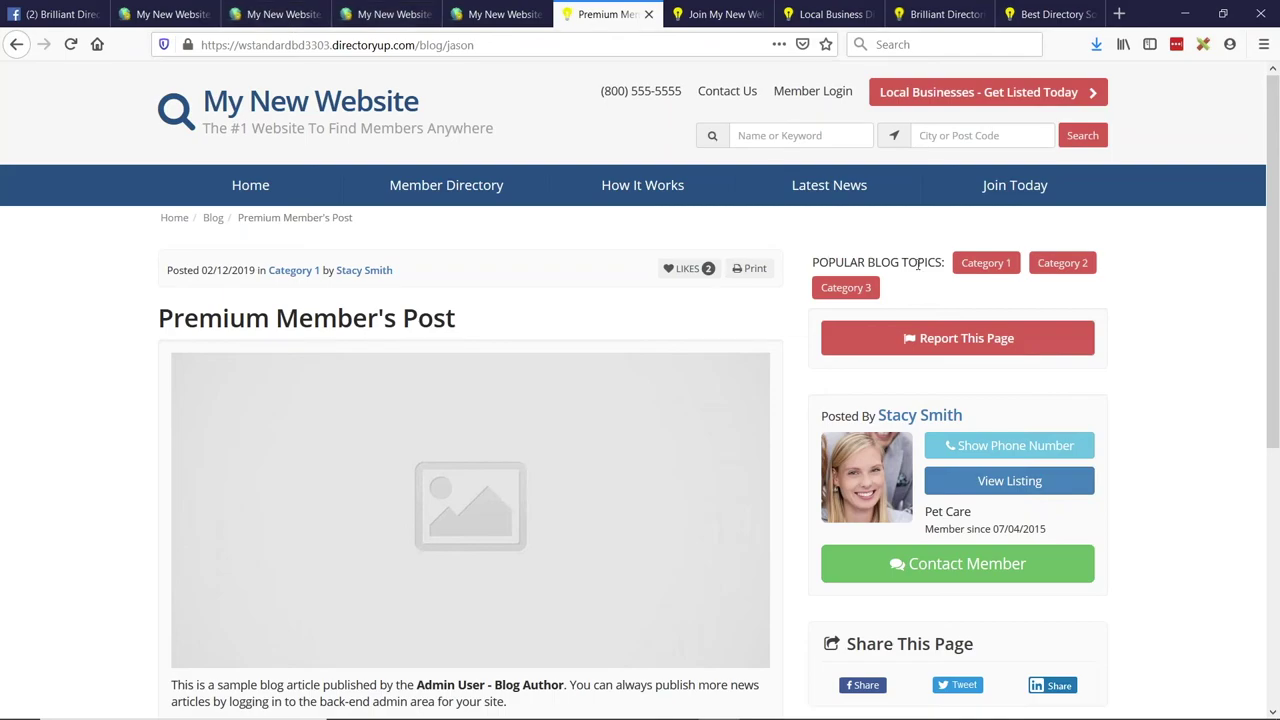
drag(828, 262, 893, 262)
key(ctrl+3)
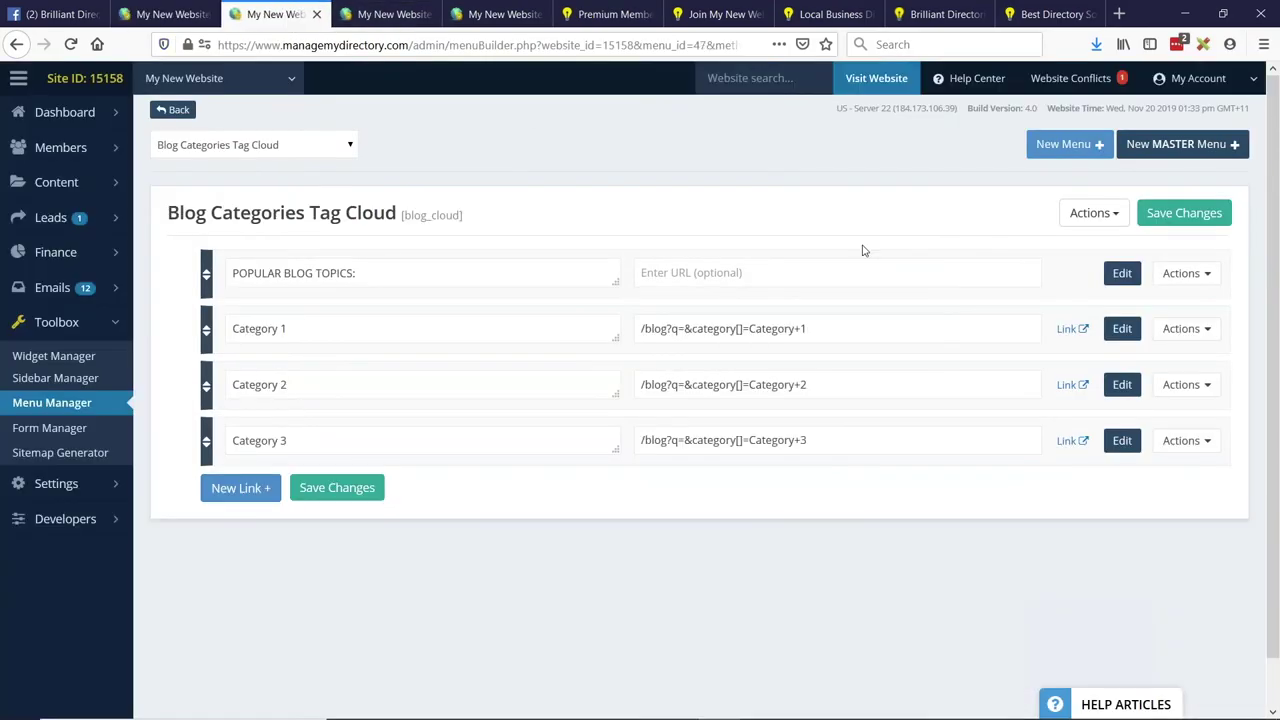
Set the POPULAR BLOG TOPICS: link CSS class to btn-block and save the menu
click(1122, 273)
click(922, 347)
click(992, 350)
text(btn-block)
key(ctrl+z)
click(723, 347)
text(btn-bl)
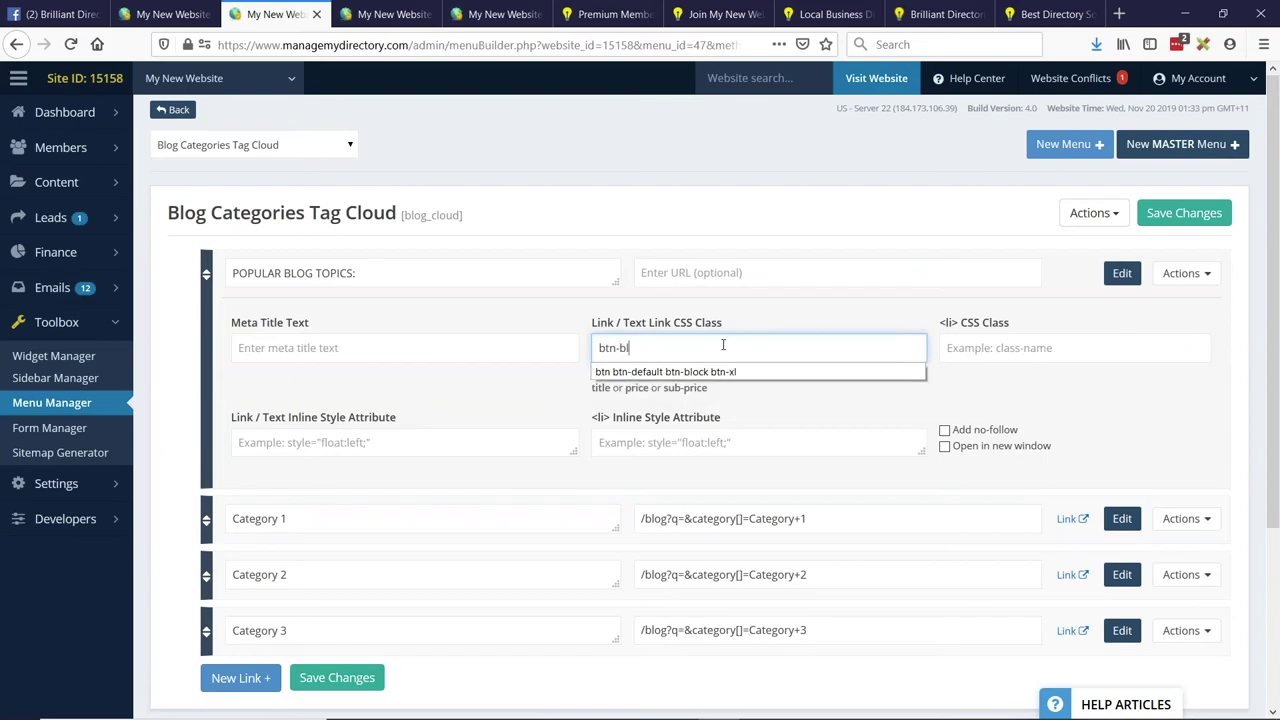
click(1176, 218)
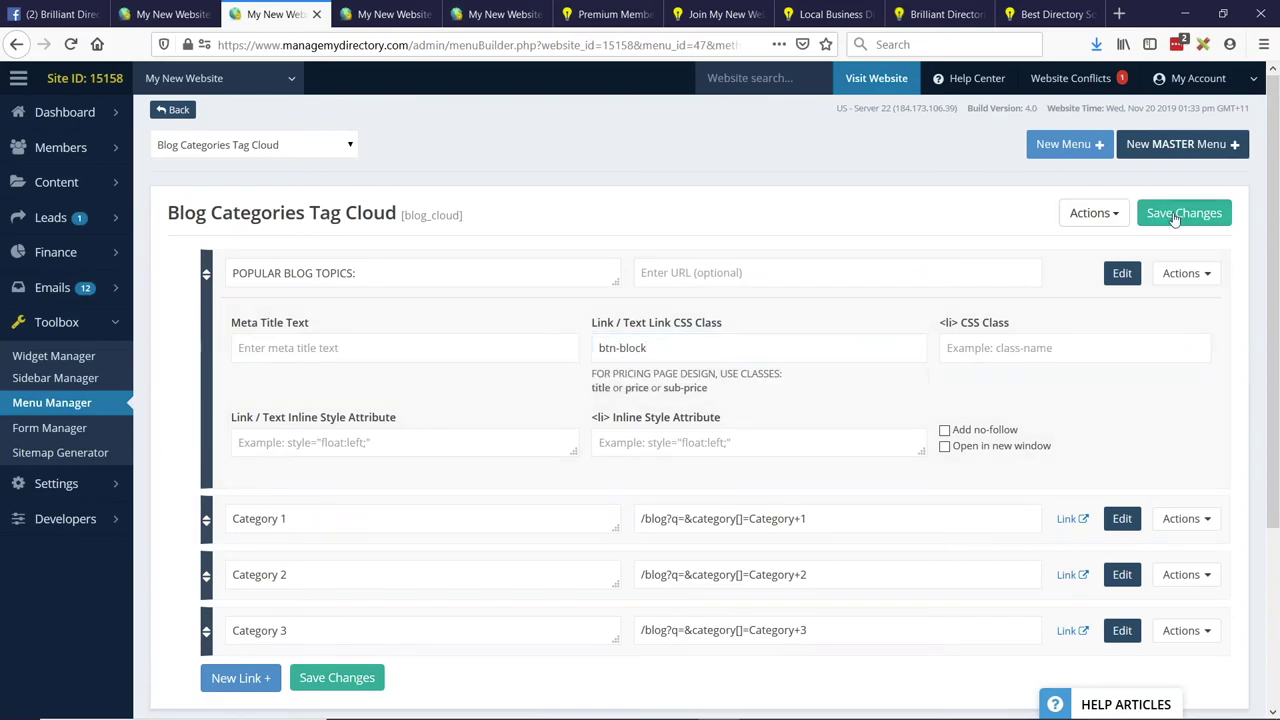
key(ctrl+6)
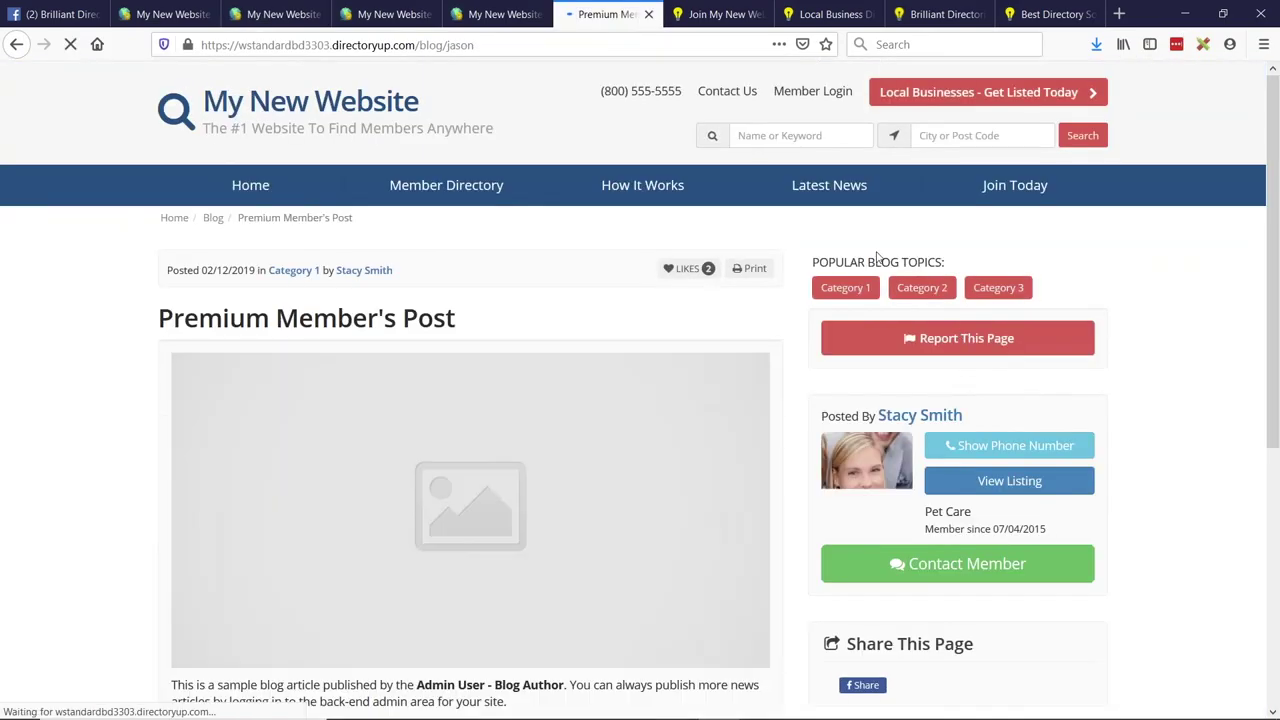
Review the blog post sidebar, then show the 'Common Places to Display Tag Clouds' slide
drag(812, 262, 946, 262)
click(944, 262)
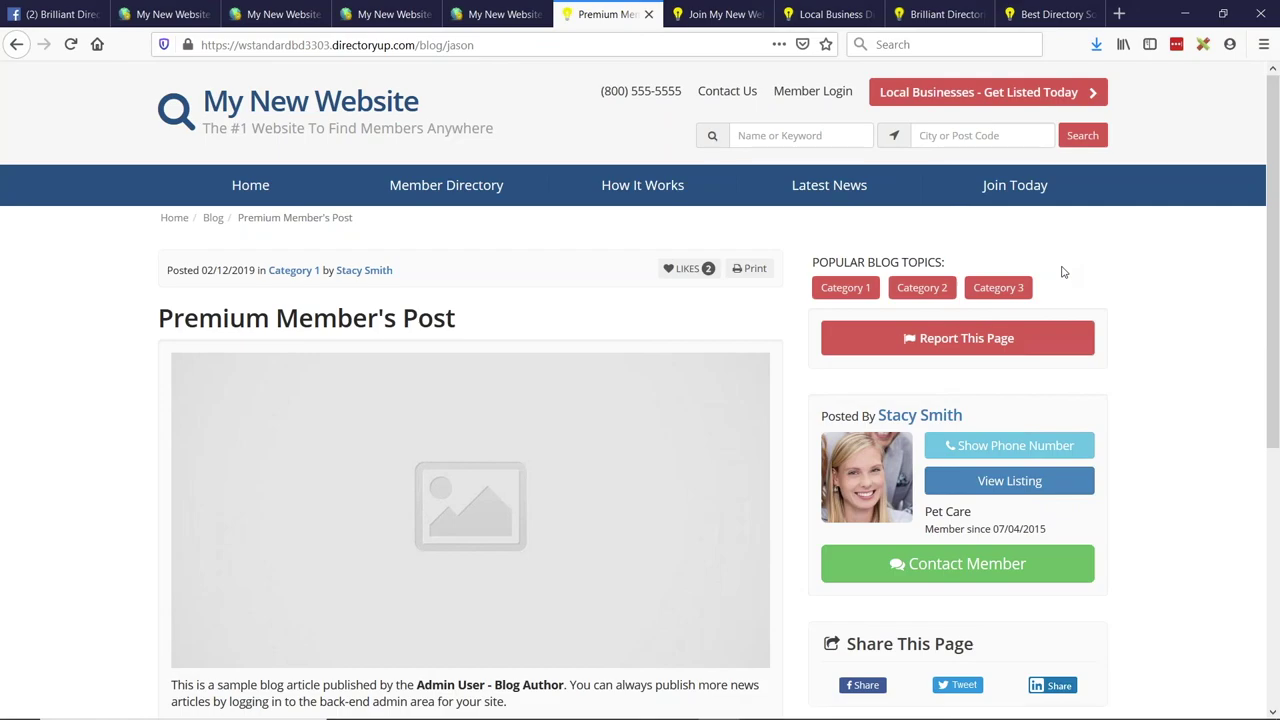
key(alt+Tab)
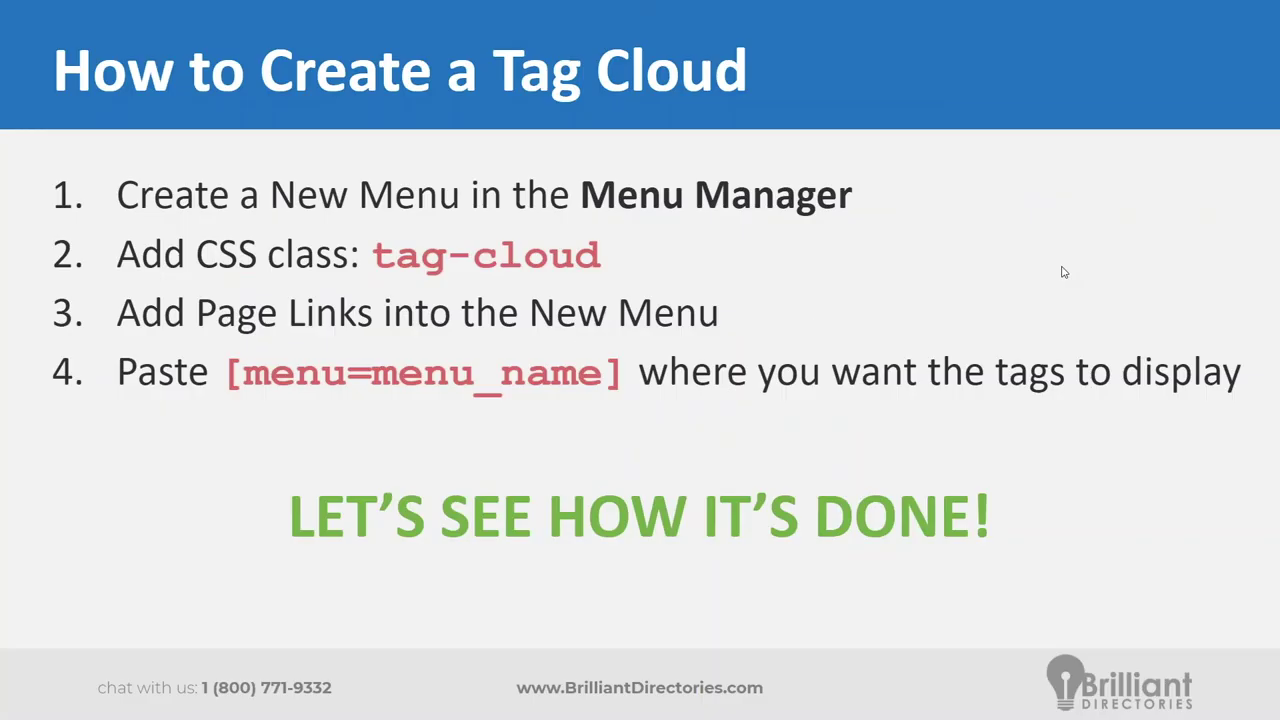
key(Left)
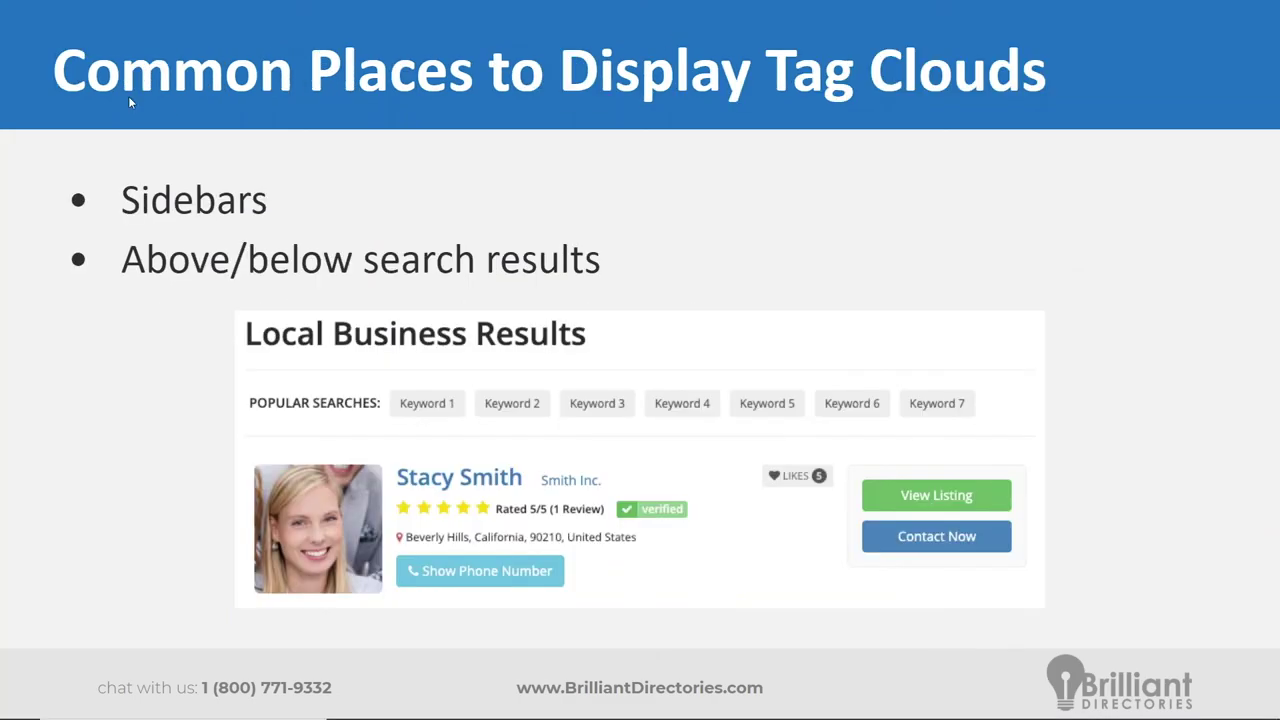